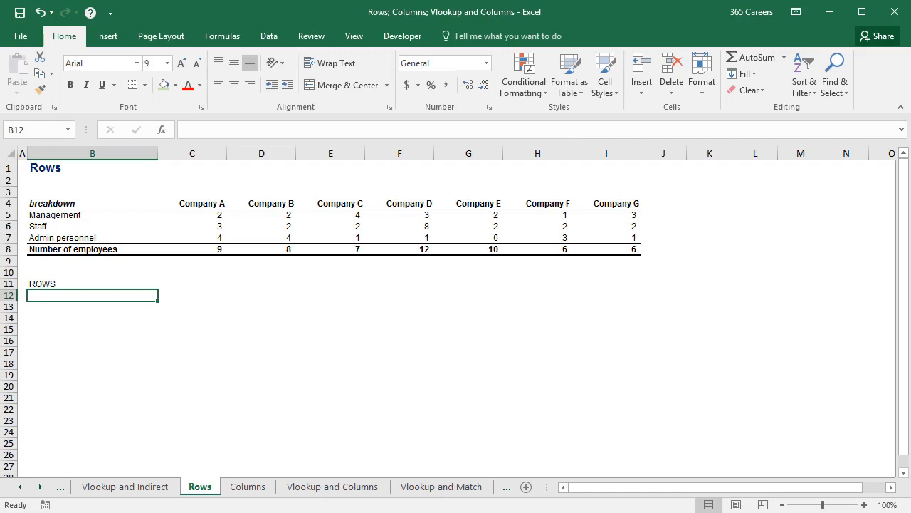
Step: Enter =ROWS(B4:I4) in cell B12 to count the rows in the table's header range
type("=rows")
key("Tab")
key("Up")
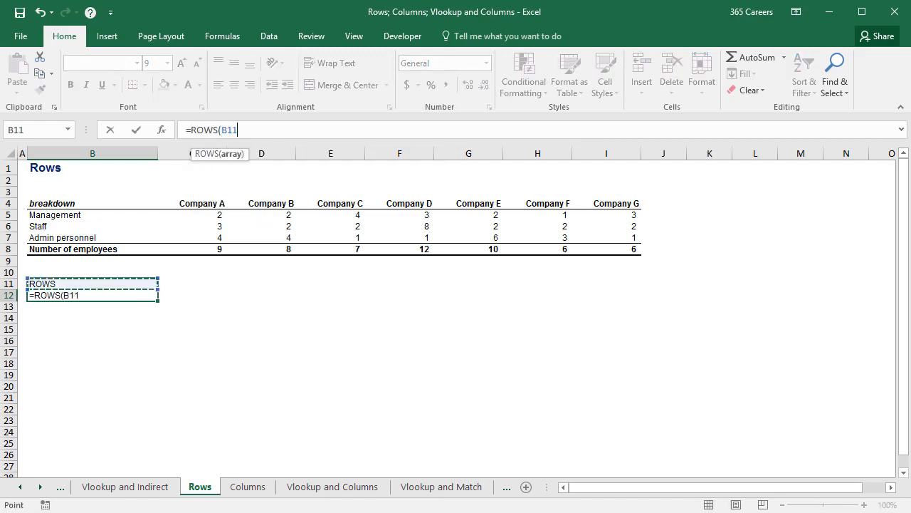
key("Up")
key("Up")
key("Up")
key("Up")
key("Up")
key("Up")
key("Up")
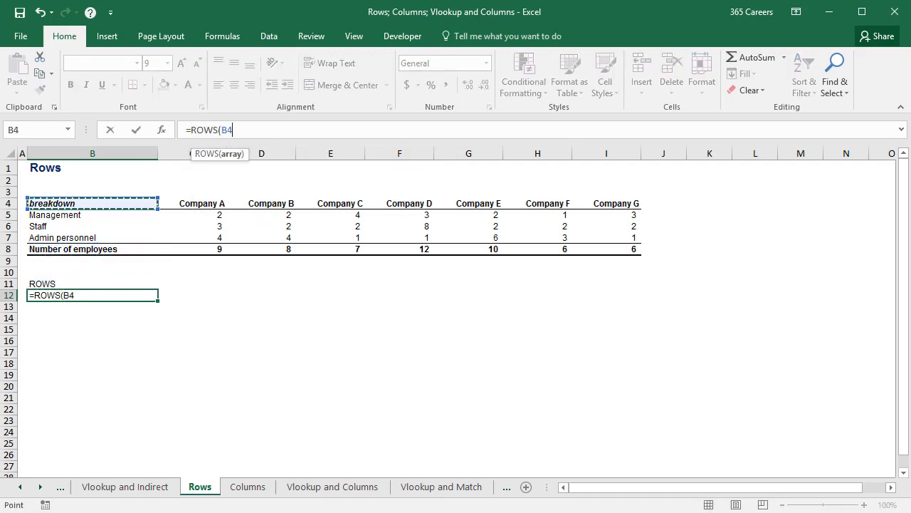
key("shift+Right")
key("shift+Right")
key("shift+Right")
key("shift+Right")
key("shift+Right")
key("shift+Right")
key("shift+Right")
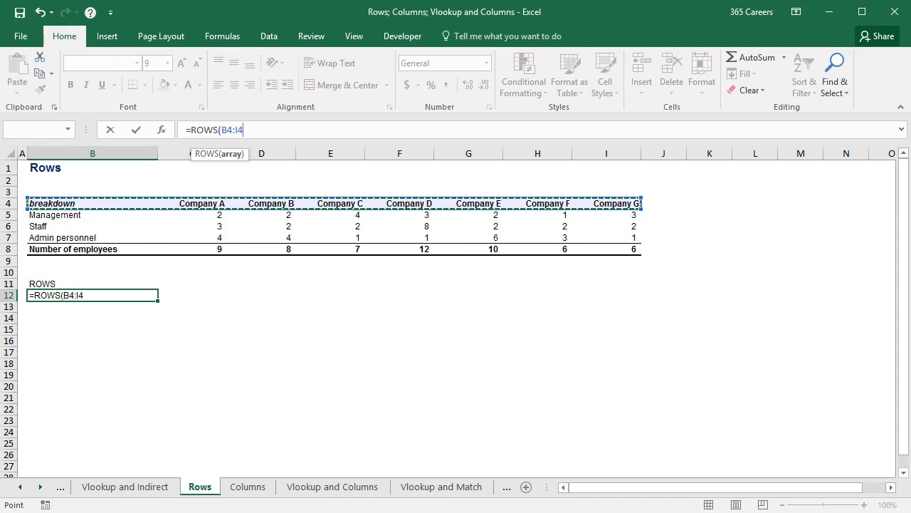
key("Return")
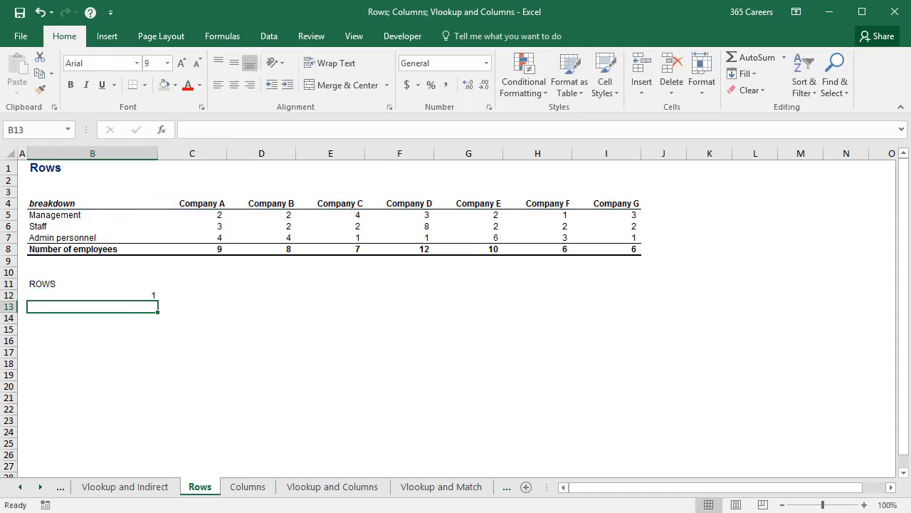
Step: Enter =ROWS(B4:B8) in cell B13 to count the rows in the breakdown column
type("=rows")
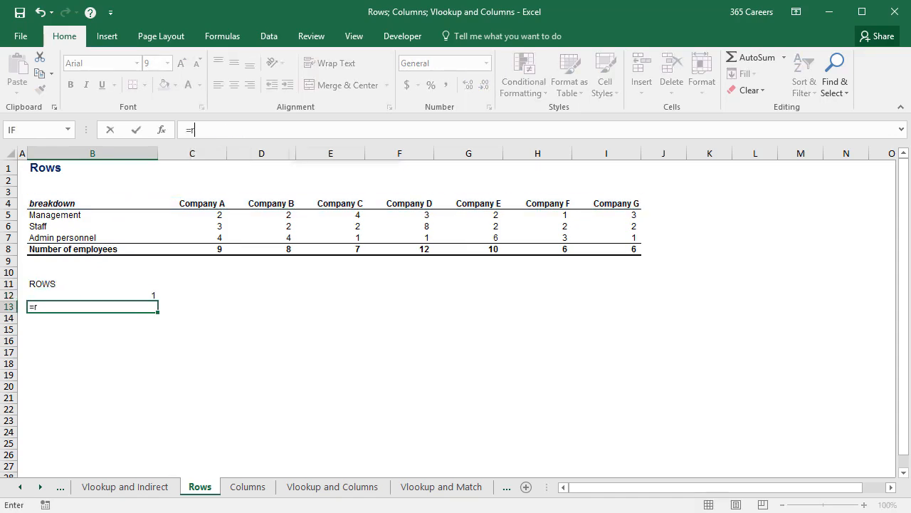
key("Tab")
key("Up")
key("Up")
key("Up")
key("Up")
key("Up")
key("Up")
key("Up")
key("Up")
key("Up")
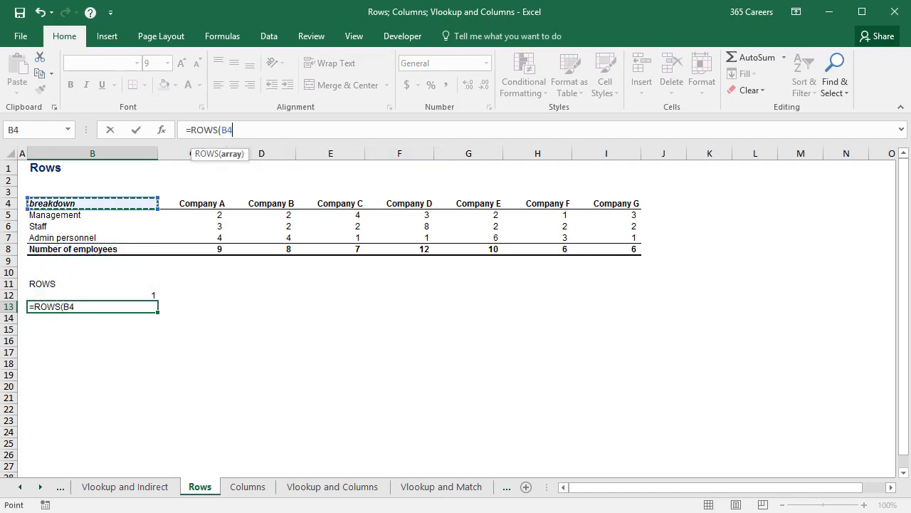
key("shift+Down")
key("shift+Down")
key("shift+Down")
key("shift+Down")
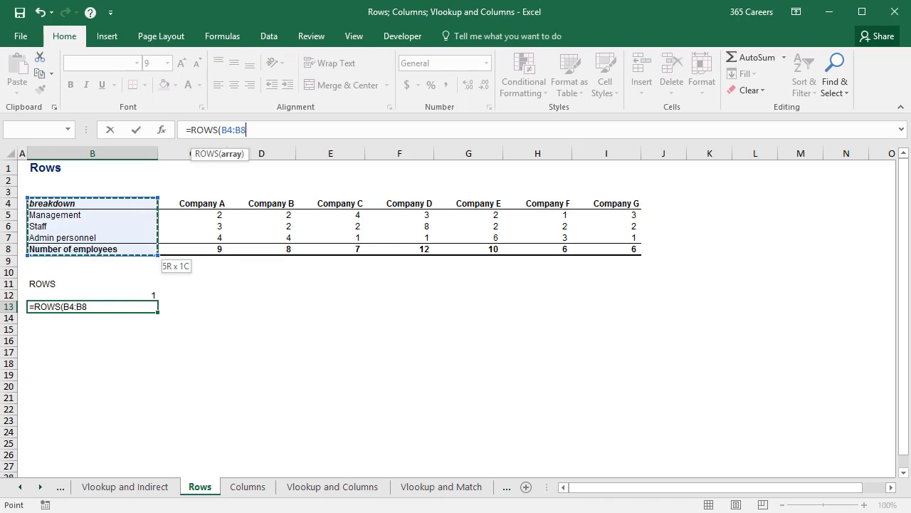
key("Return")
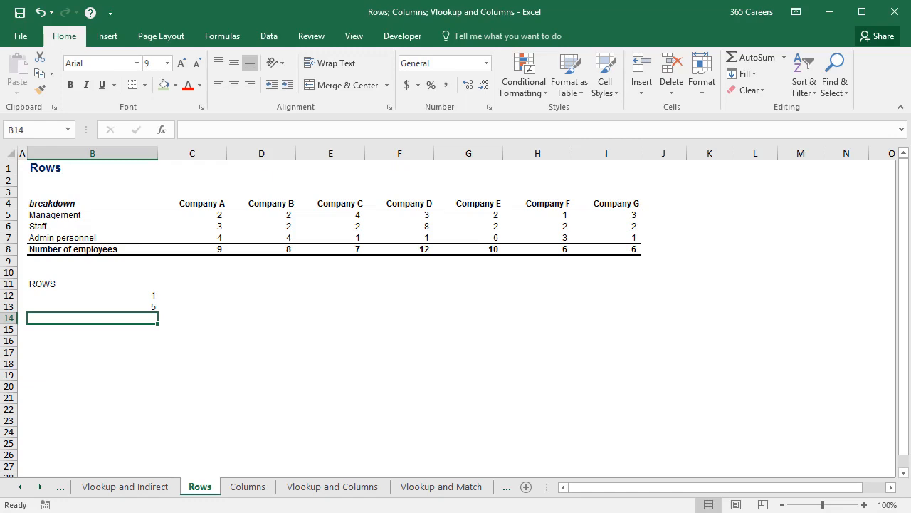
Step: Add the label "ROWS as a counter" in cell K4, beside the company table
key("Up")
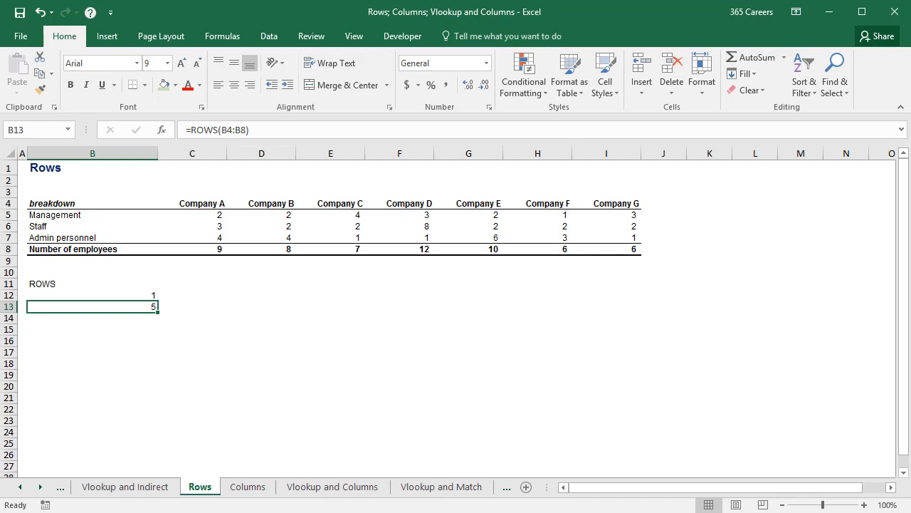
key("ctrl+Up")
key("ctrl+Up")
key("ctrl+Up")
key("ctrl+Right")
key("Right")
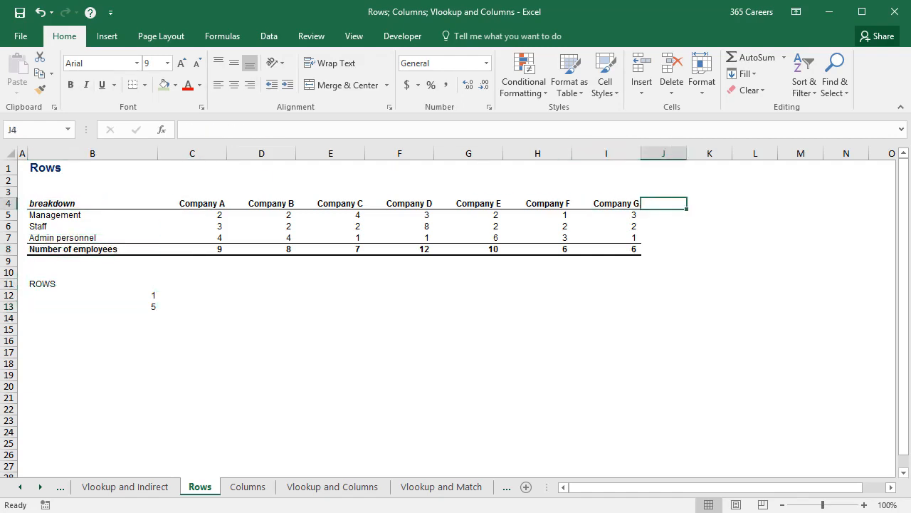
key("Right")
type("ROWS as ")
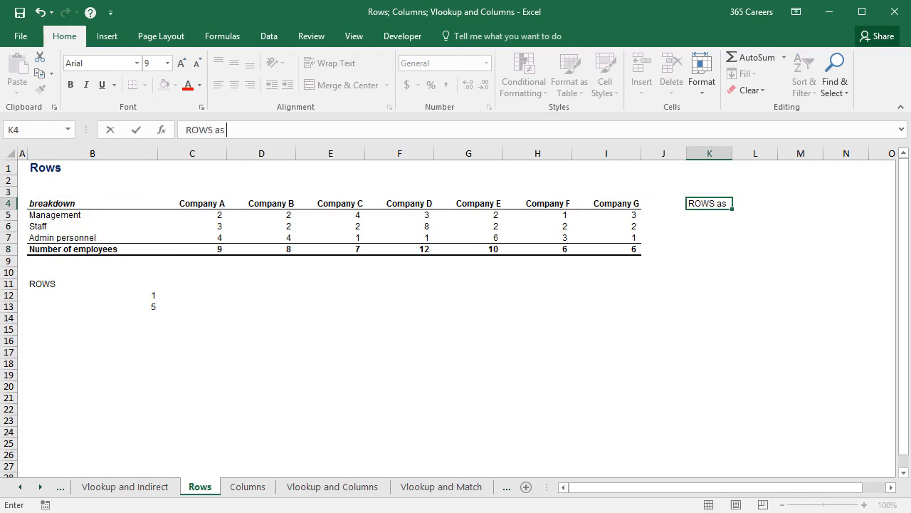
type("a counter")
key("Return")
Step: Enter the counter formula =ROWS(B$5:B5) in K5, anchoring only the row number of the first reference
type("=rows")
key("Tab")
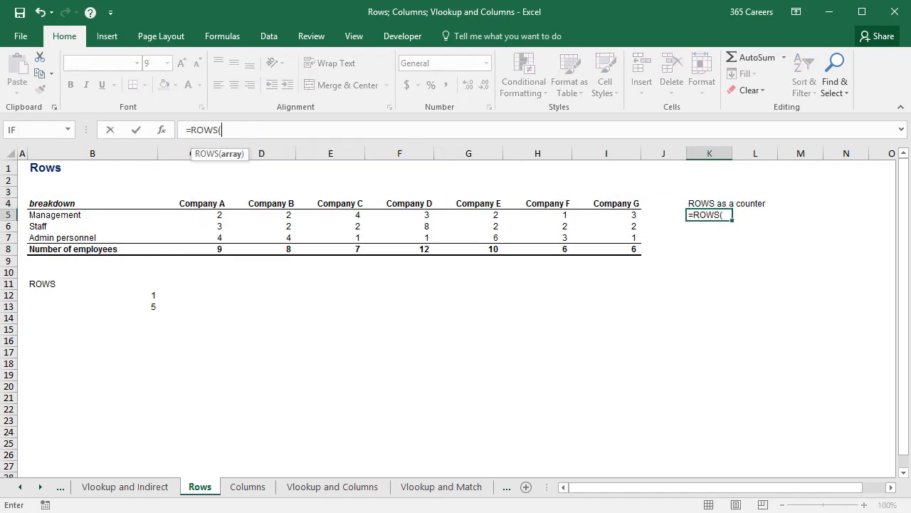
key("Left")
key("Left")
key("Left")
key("Left")
key("Left")
key("Left")
key("Left")
key("Left")
key("Left")
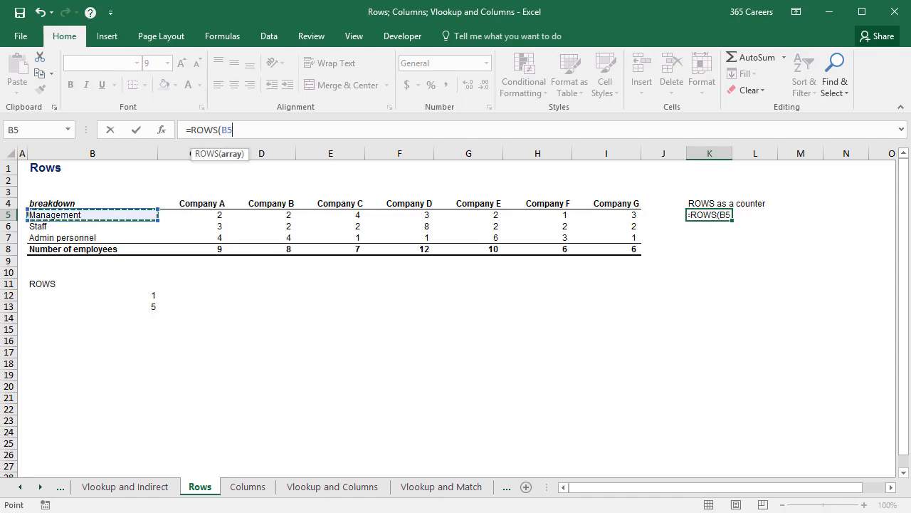
key("F4")
key("F4")
key("F2")
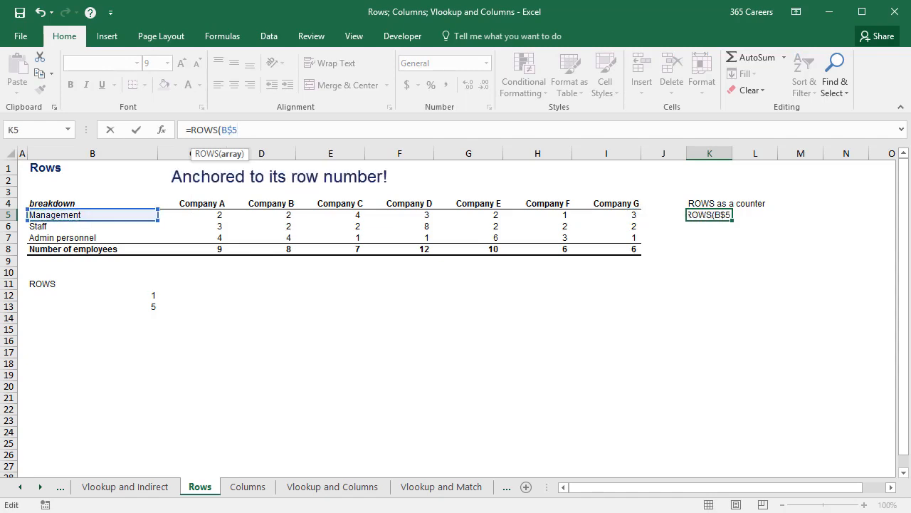
type(":")
key("Left")
key("Left")
key("Left")
key("Left")
key("Left")
key("Left")
key("Left")
key("Left")
key("Left")
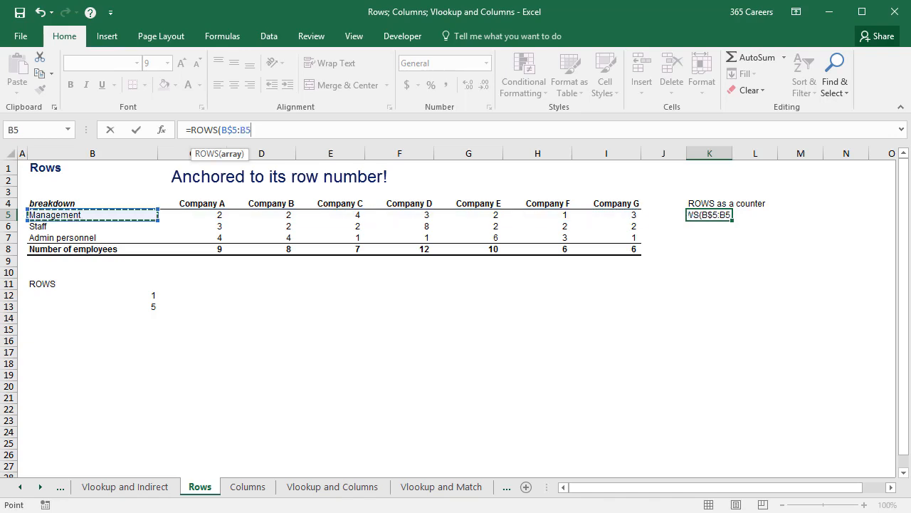
type(")")
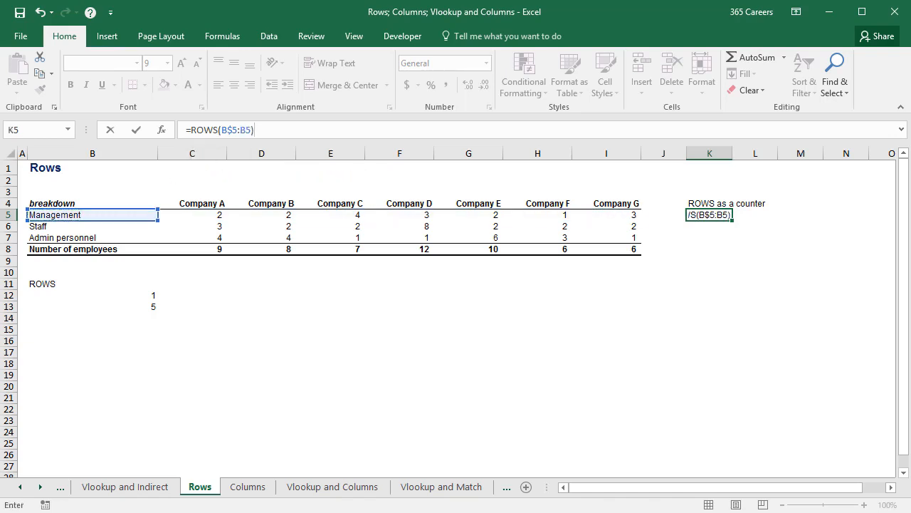
key("Return")
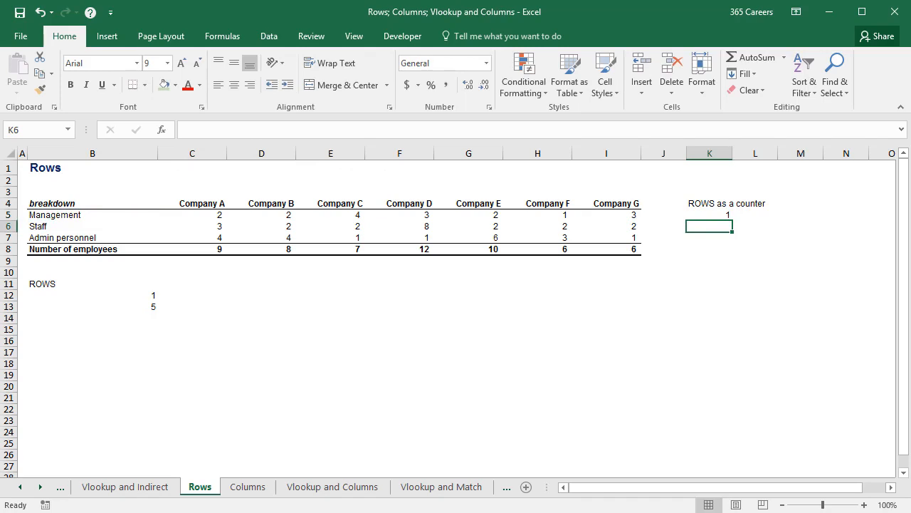
Step: Copy the counter formula from K5 down through K8 and review each copied formula
key("Up")
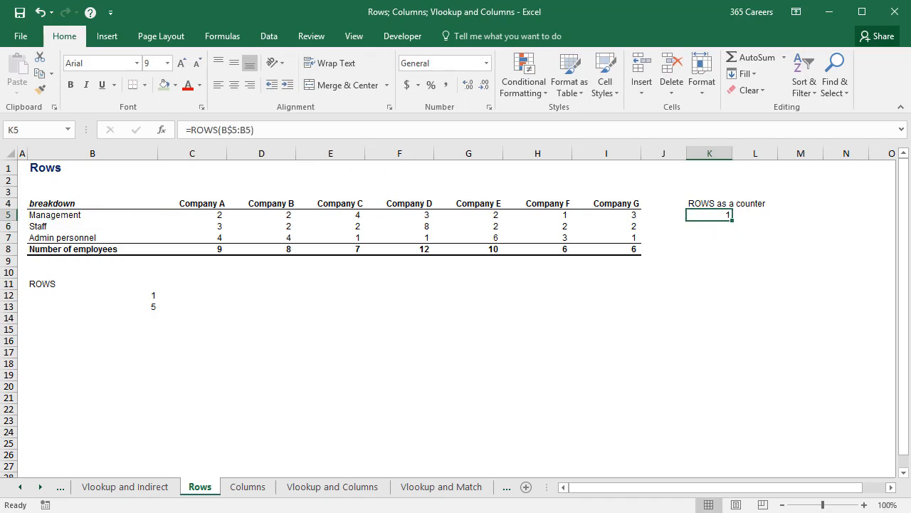
key("ctrl+c")
key("shift+Down")
key("shift+Down")
key("shift+Down")
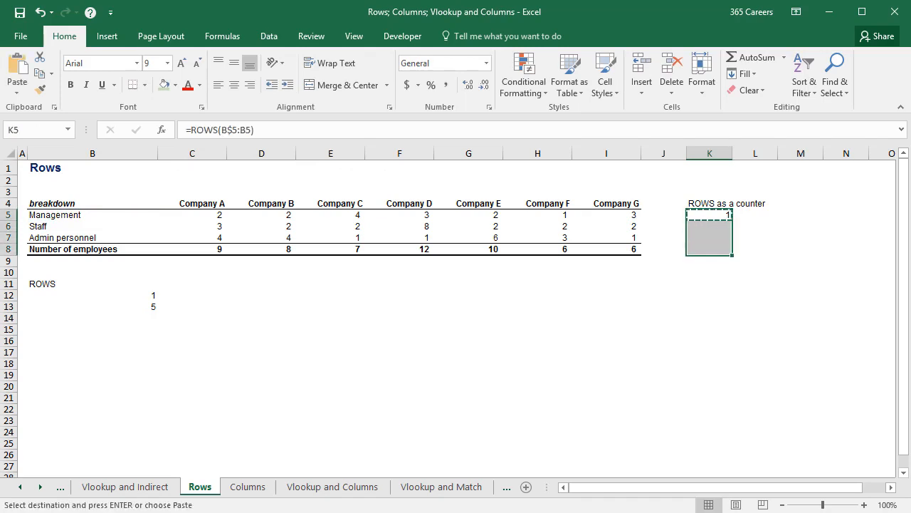
key("ctrl+v")
key("Escape")
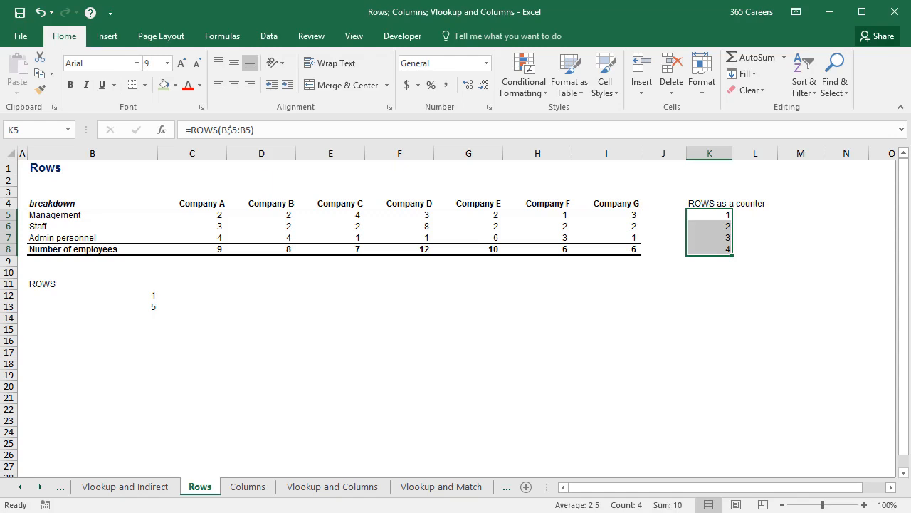
key("Return")
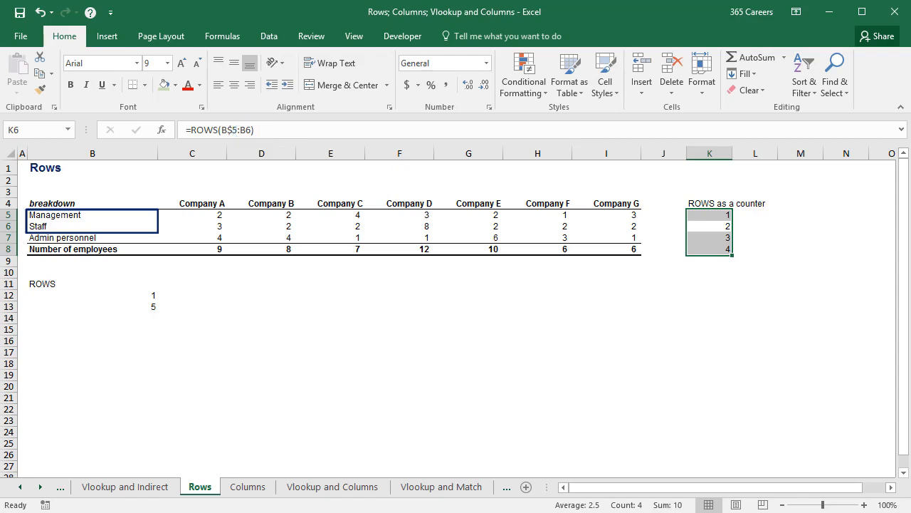
key("Return")
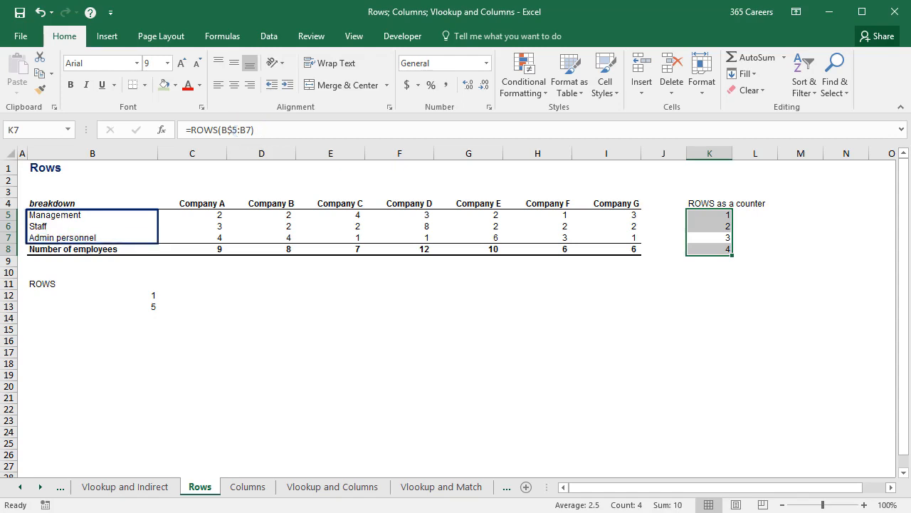
key("Return")
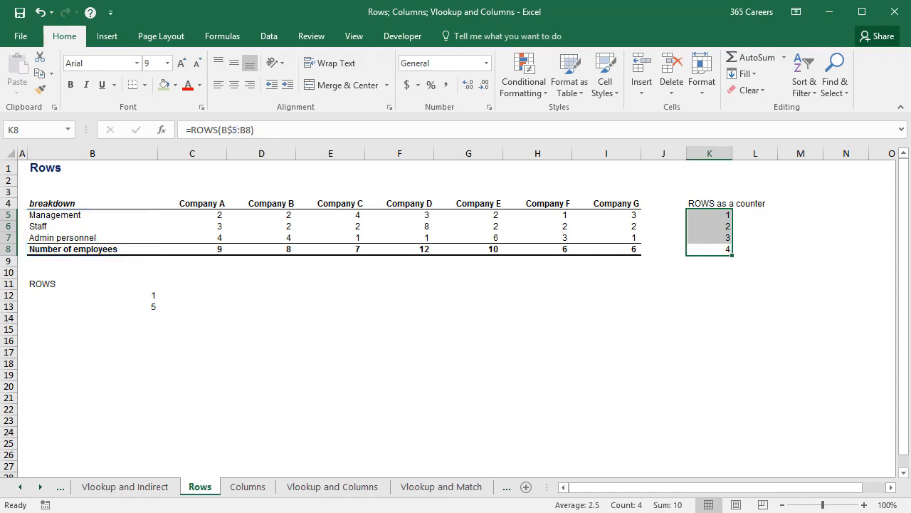
Step: On the Columns sheet, enter the label "COLUMNS" in cell B11 below the table
key("ctrl+Page_Down")
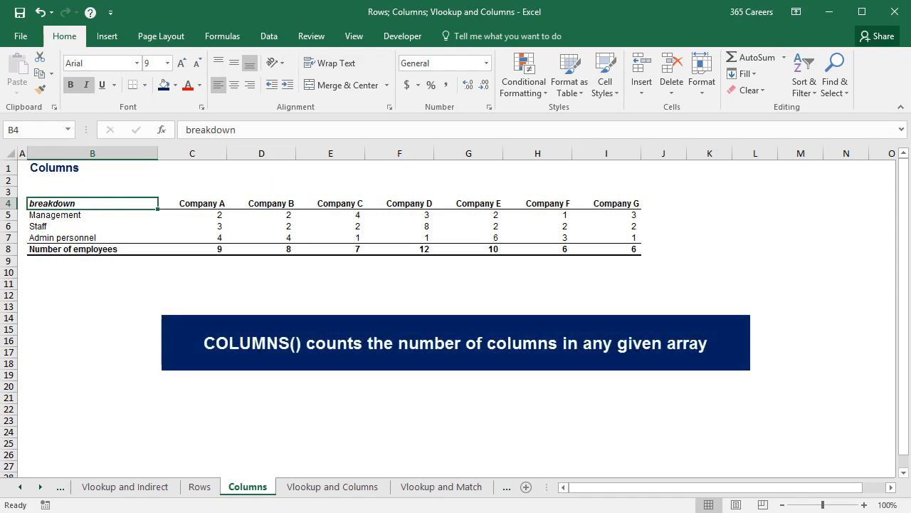
key("Down")
key("Down")
key("Down")
key("Down")
key("Down")
key("Down")
key("Down")
type("C")
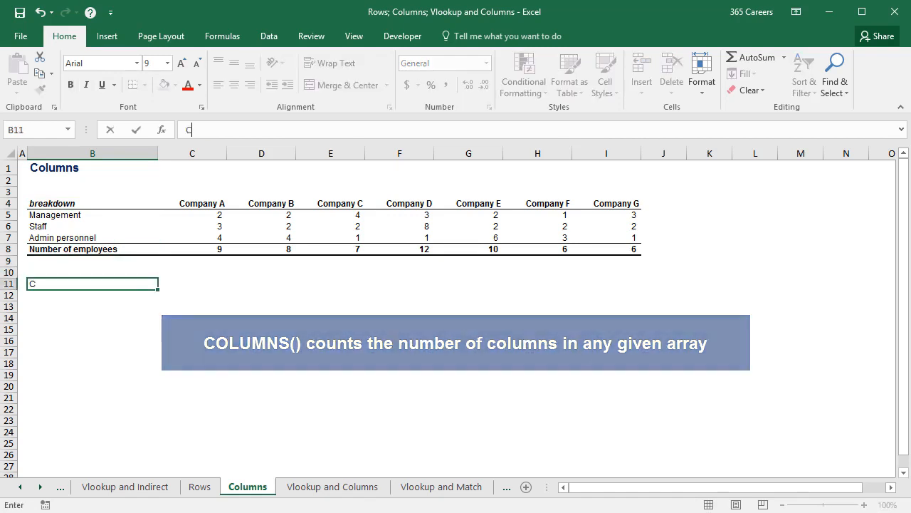
type("OLUMNS")
key("Return")
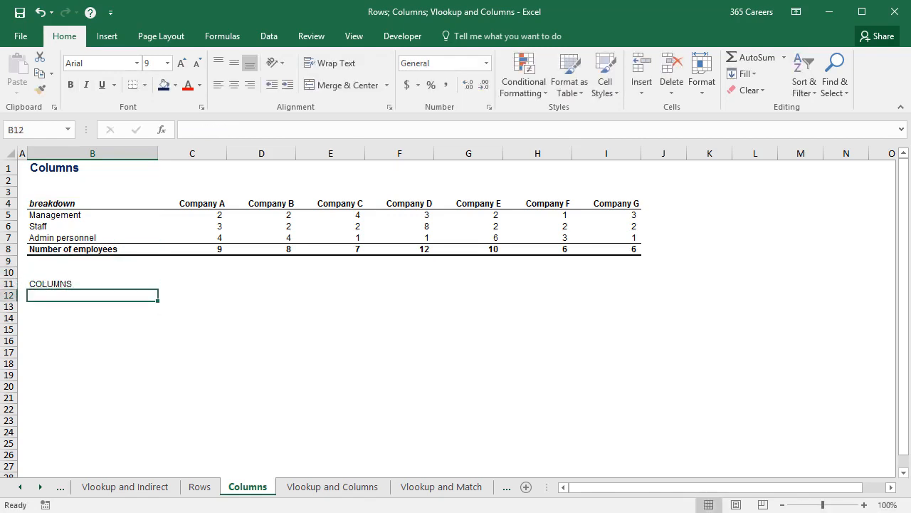
Step: Enter =COLUMNS(B5:I5) in cell B12 to count the columns spanned by the Management row
type("=colum")
key("Down")
key("Tab")
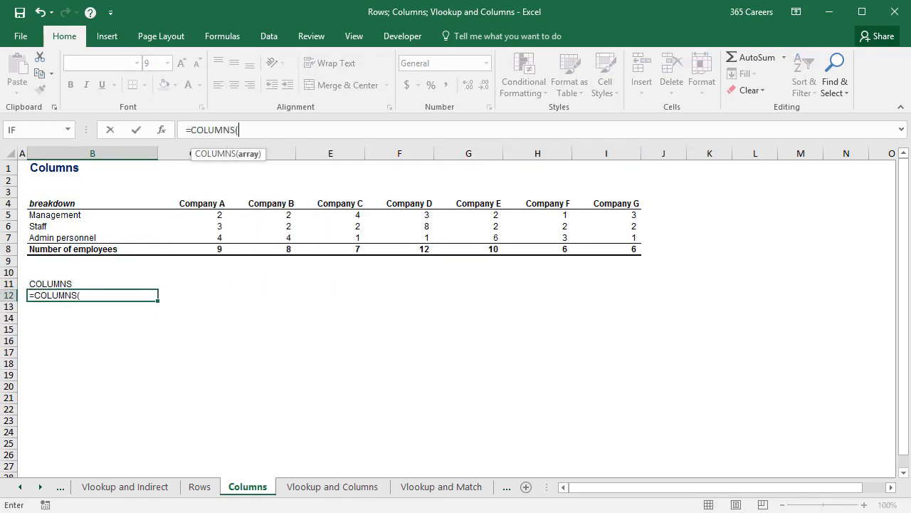
key("Up")
key("Up")
key("Up")
key("Up")
key("Up")
key("Up")
key("Up")
key("shift+Right")
key("shift+Right")
key("shift+Right")
key("shift+Right")
key("shift+Right")
key("shift+Right")
key("shift+Right")
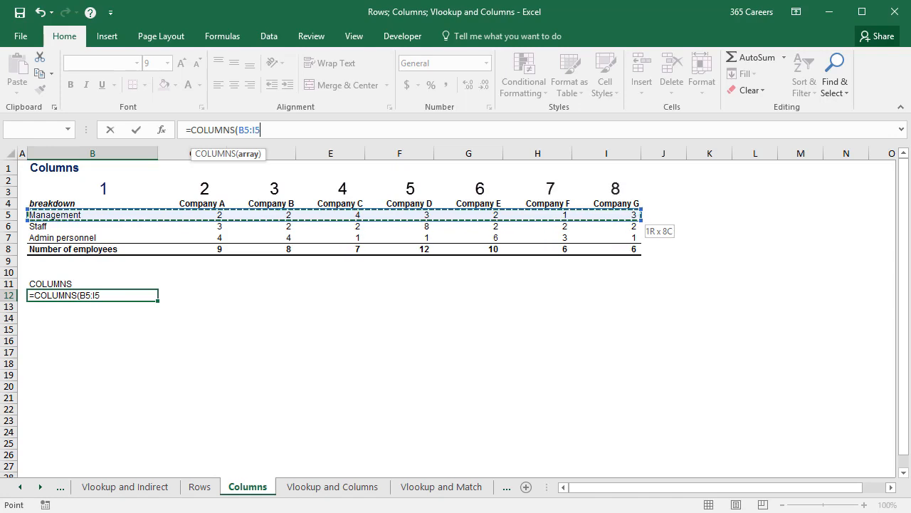
type(")")
key("Return")
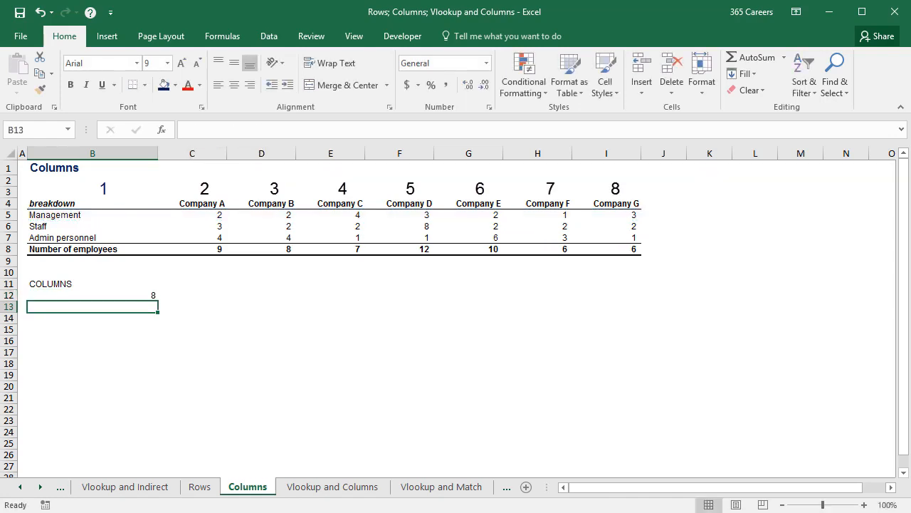
Step: Enter =COLUMNS(B4:B8) in cell B13 to count the columns in the breakdown range
type("=c")
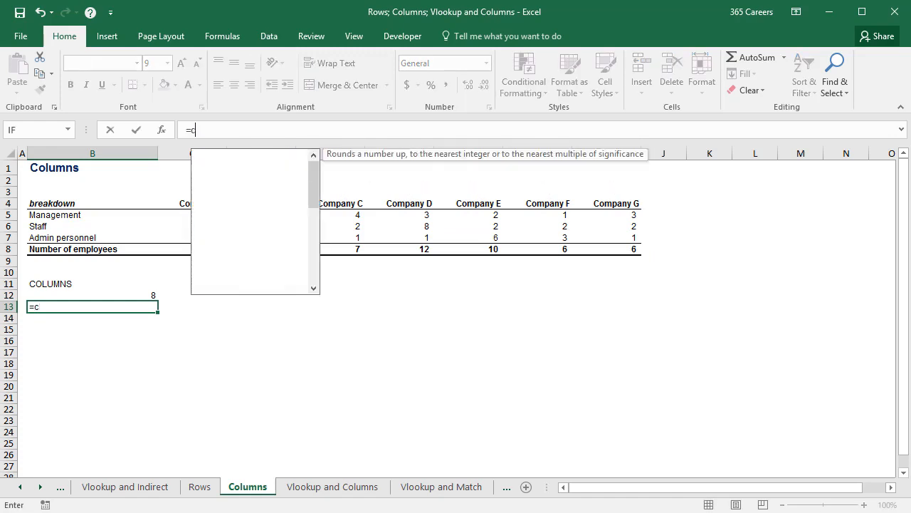
type("olumns")
key("Tab")
key("Up")
key("Up")
key("Up")
key("Up")
key("Up")
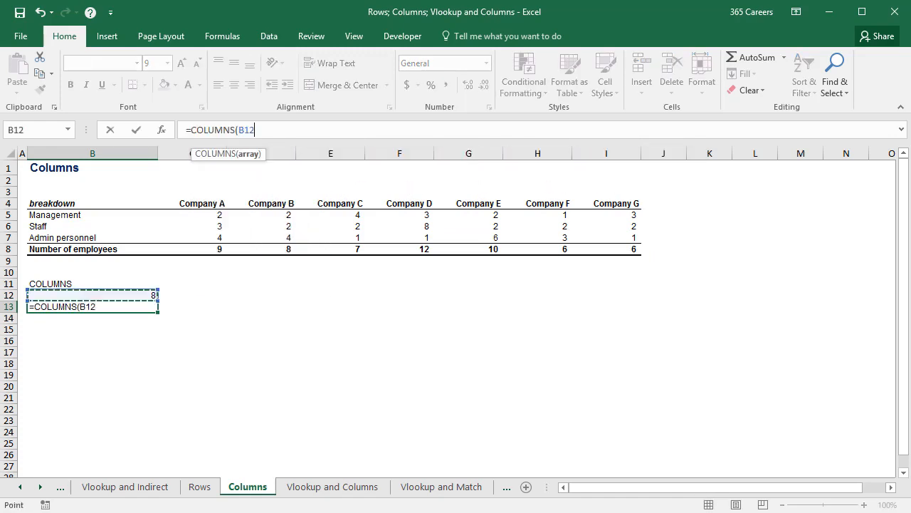
key("Up")
key("Up")
key("Up")
key("Up")
key("shift+Down")
key("shift+Down")
key("shift+Down")
key("shift+Down")
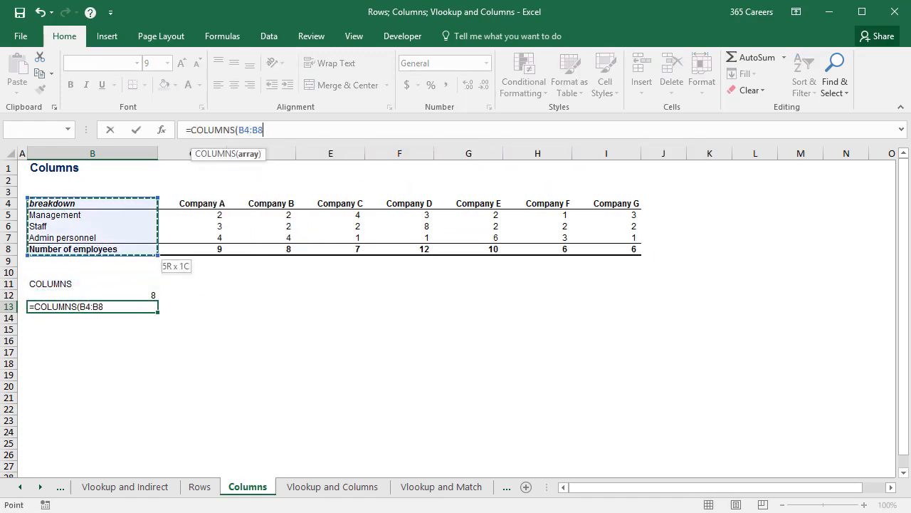
type(")")
key("Return")
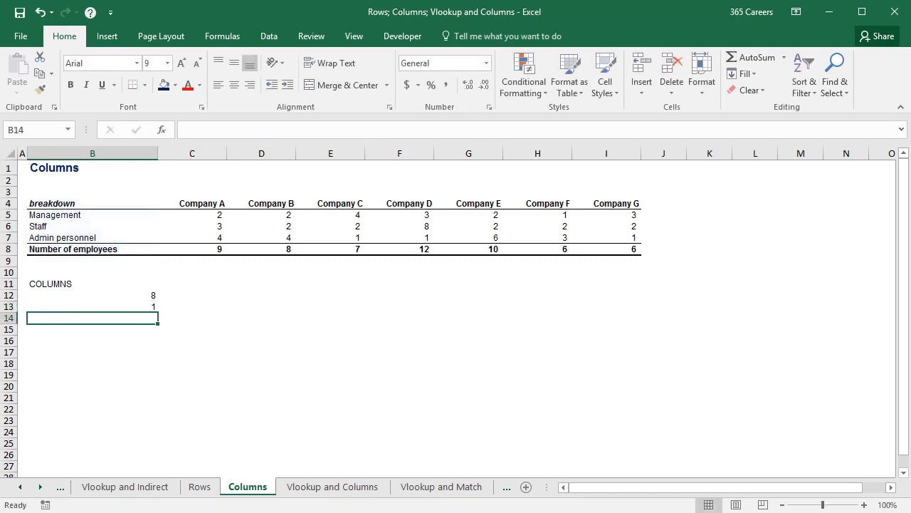
Step: Insert a blank row at row 3, directly above the breakdown table on the Columns sheet
key("Up")
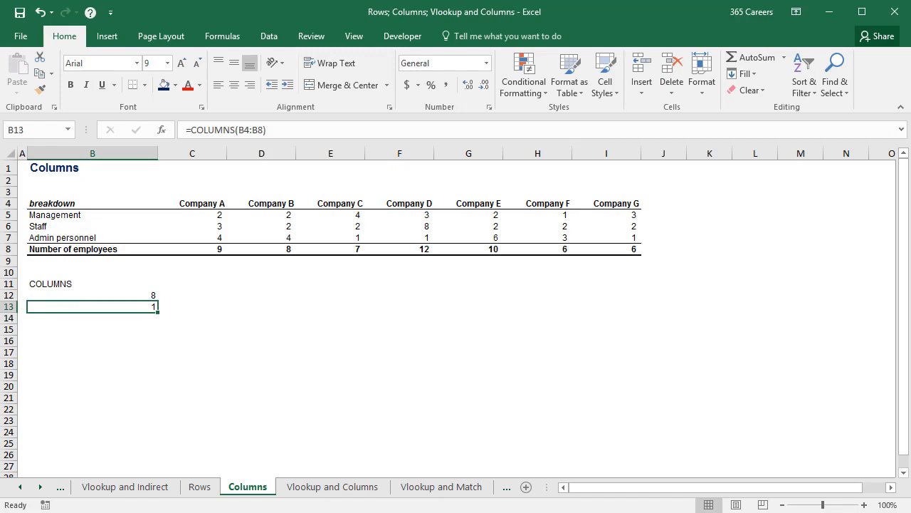
key("ctrl+Up")
key("ctrl+Up")
key("ctrl+Up")
key("Up")
key("shift+space")
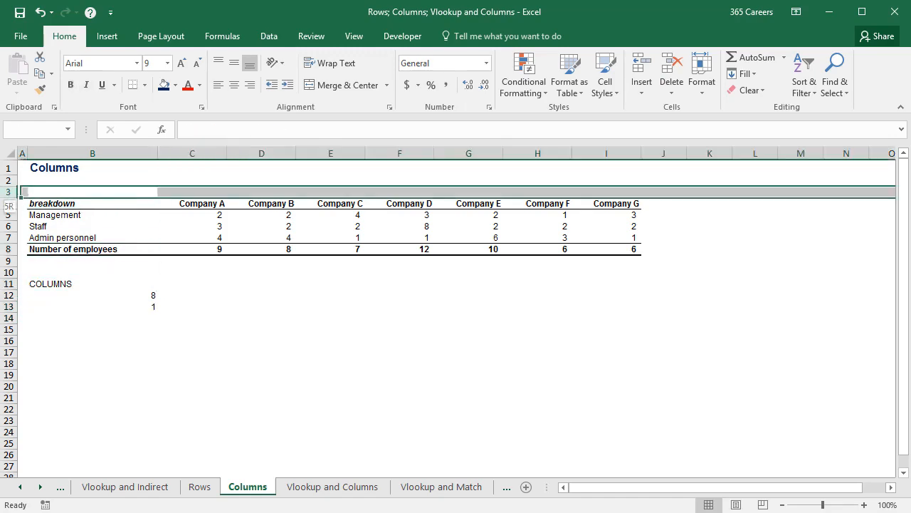
key("ctrl+plus")
Step: Enter the label "COLUMNS as a counter" in cell B3 above the table
key("Left")
key("Right")
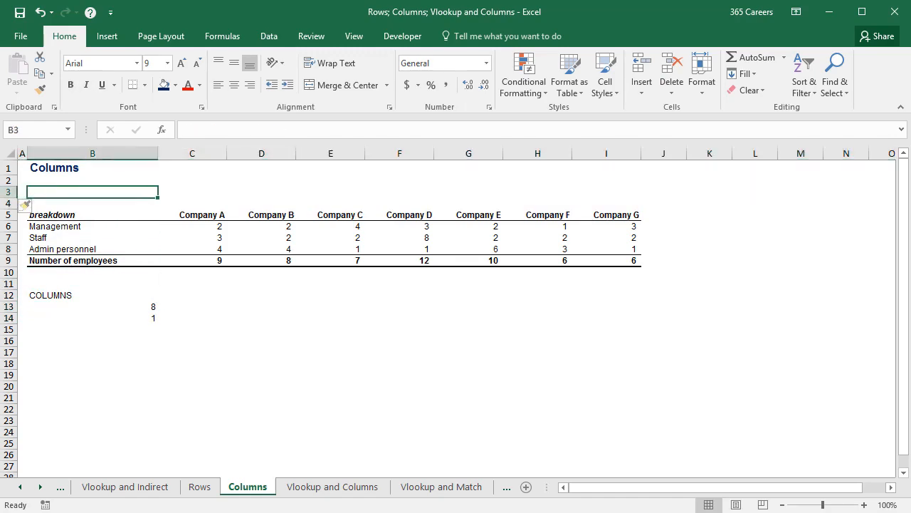
type("COLUMNS as a")
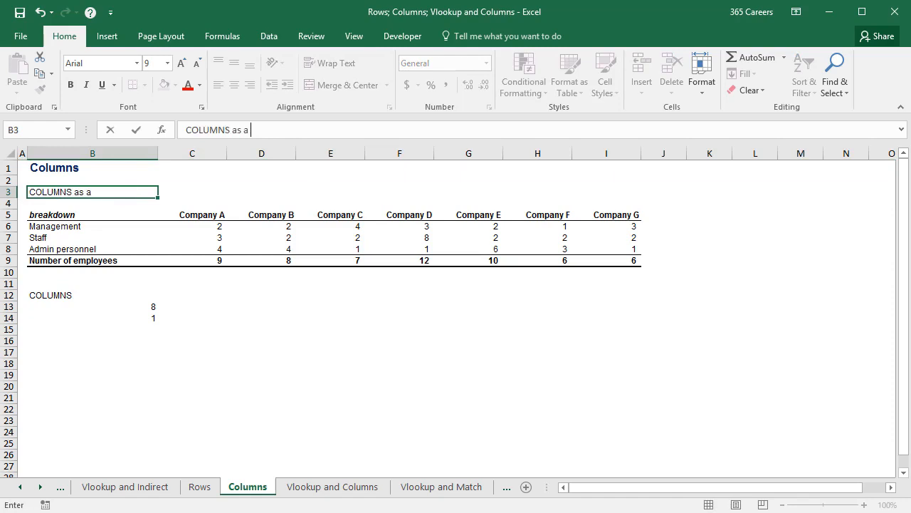
type(" counter")
key("Tab")
Step: Enter =COLUMNS($C5:C5) in cell C3, fixing only the column of the first reference
type("=")
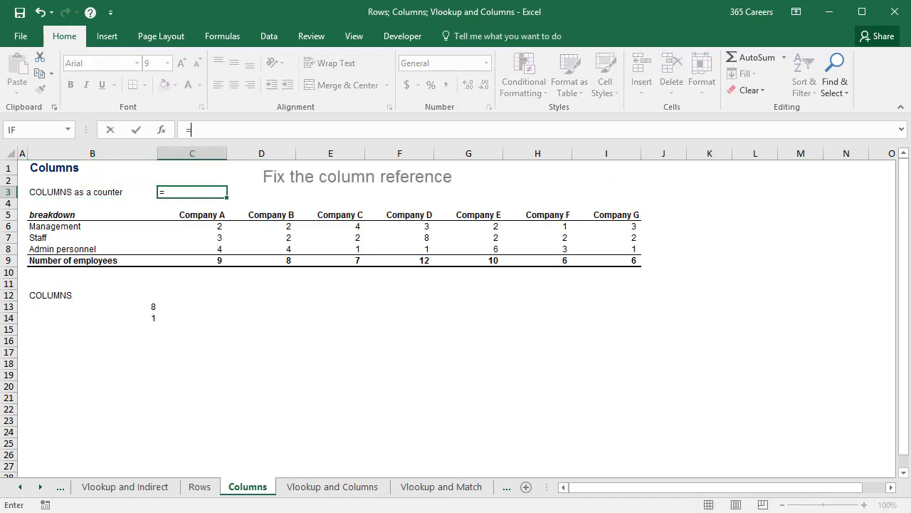
type("columns")
key("Tab")
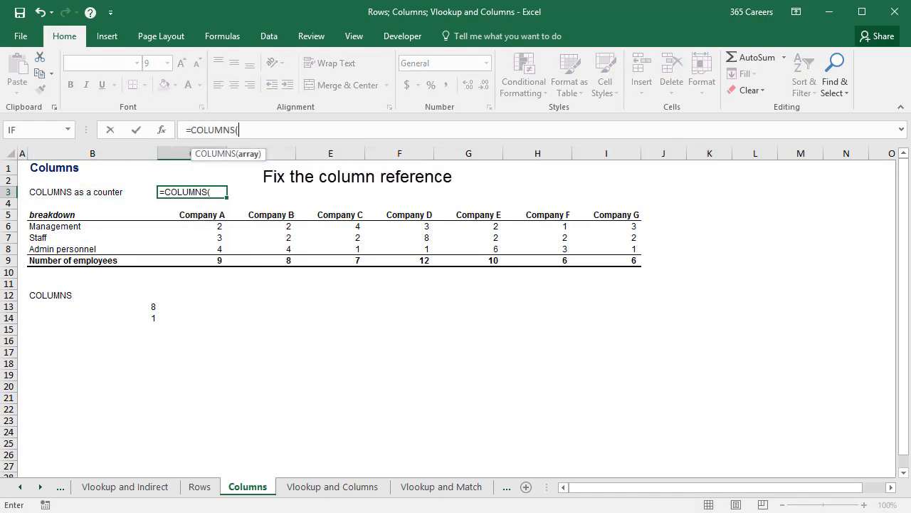
key("Down")
key("Down")
key("F4")
key("F4")
key("F4")
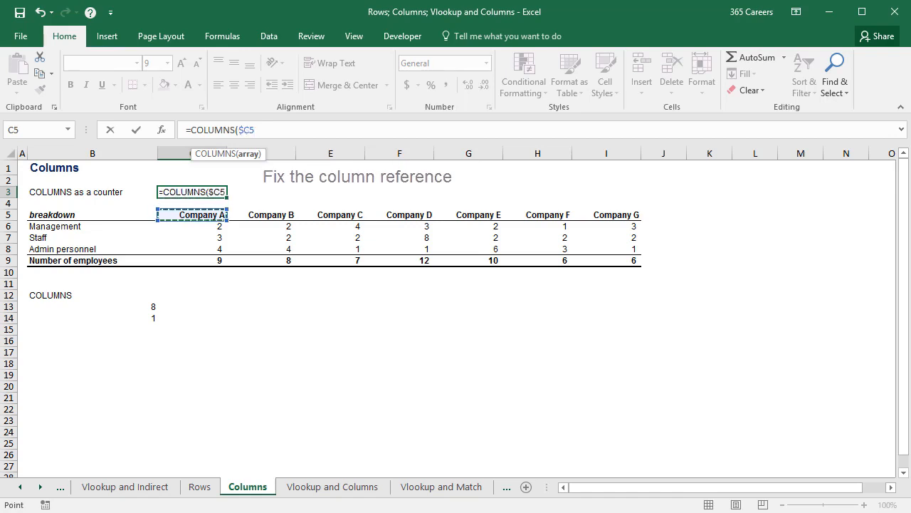
type(":")
key("F2")
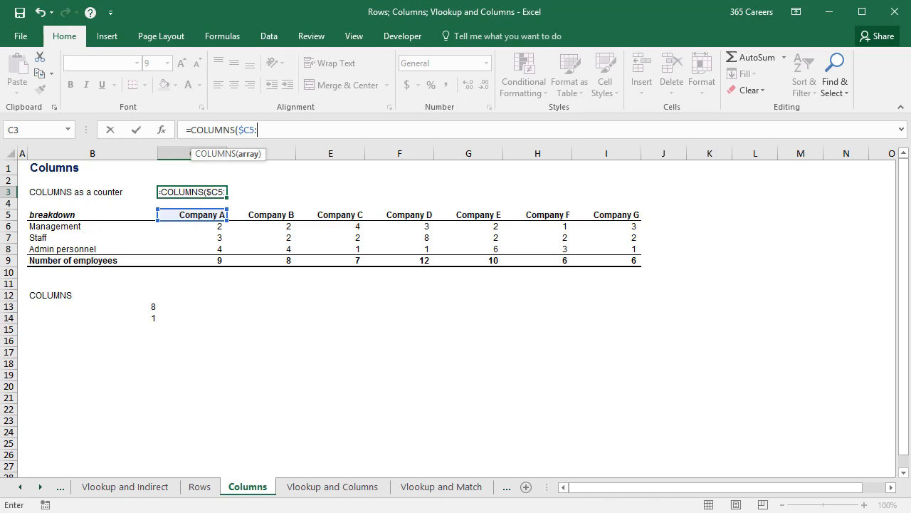
key("Down")
key("Down")
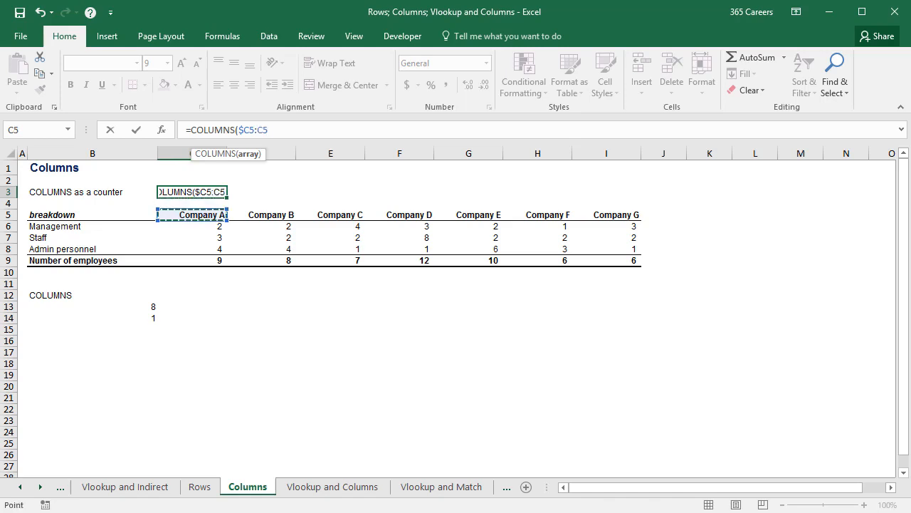
type(")")
key("Return")
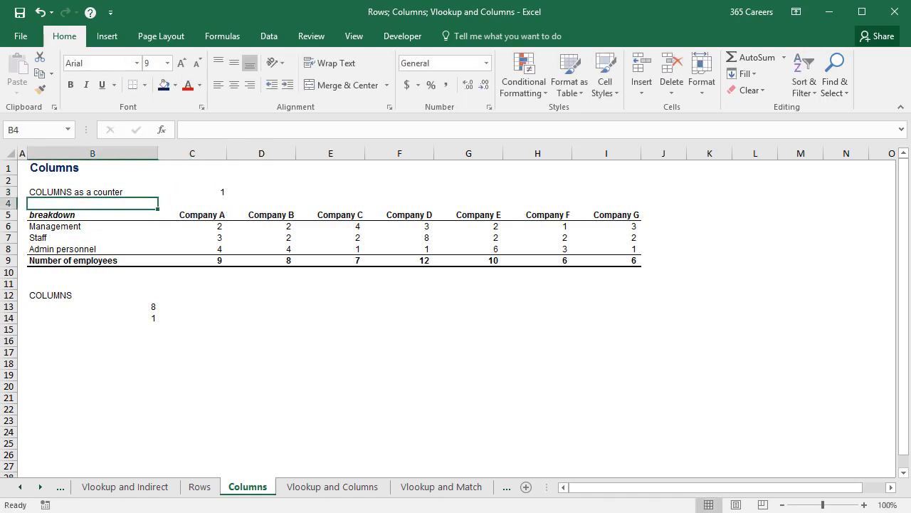
Step: Copy the counter formula from C3 across through I3, above Company A to Company G
key("Up")
key("ctrl+c")
key("shift+Right")
key("shift+Right")
key("shift+Right")
key("shift+Right")
key("shift+Right")
key("shift+Right")
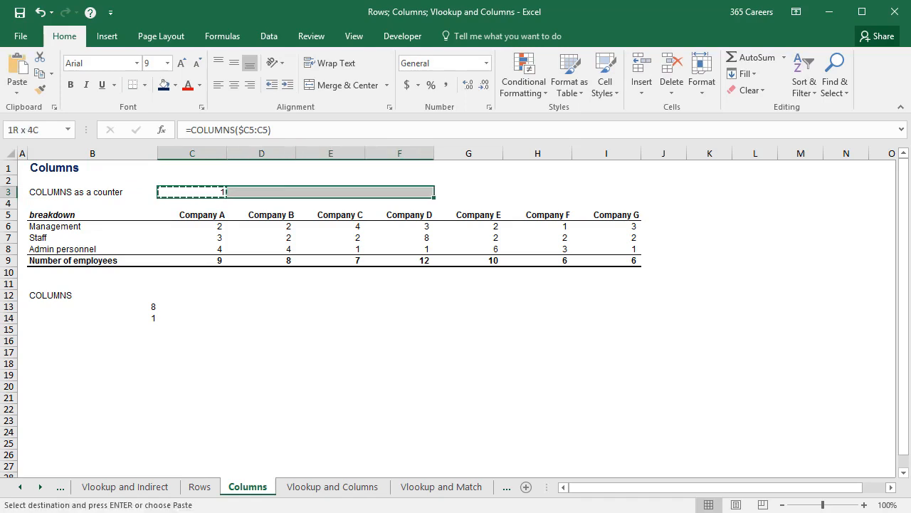
key("Return")
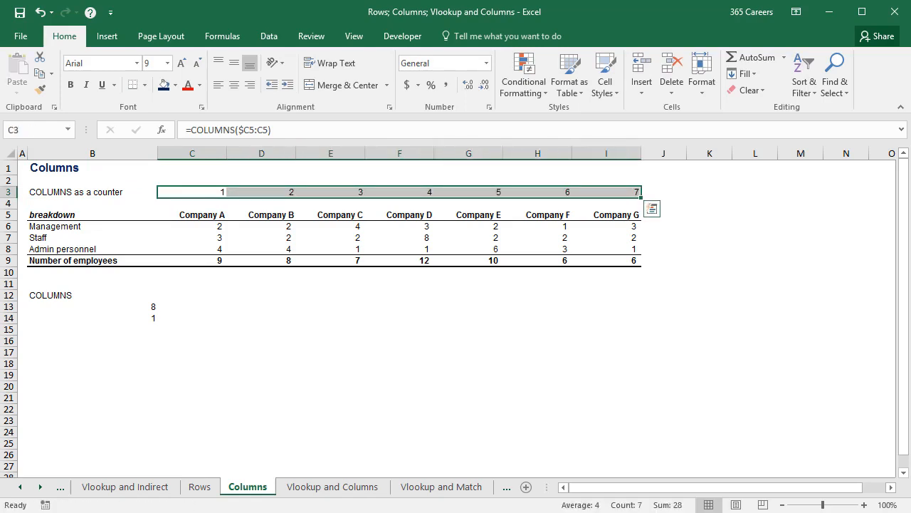
key("Escape")
Step: On the Vlookup and Columns sheet, start a VLOOKUP formula in C13 with $B13 as the lookup value
key("ctrl+Page_Down")
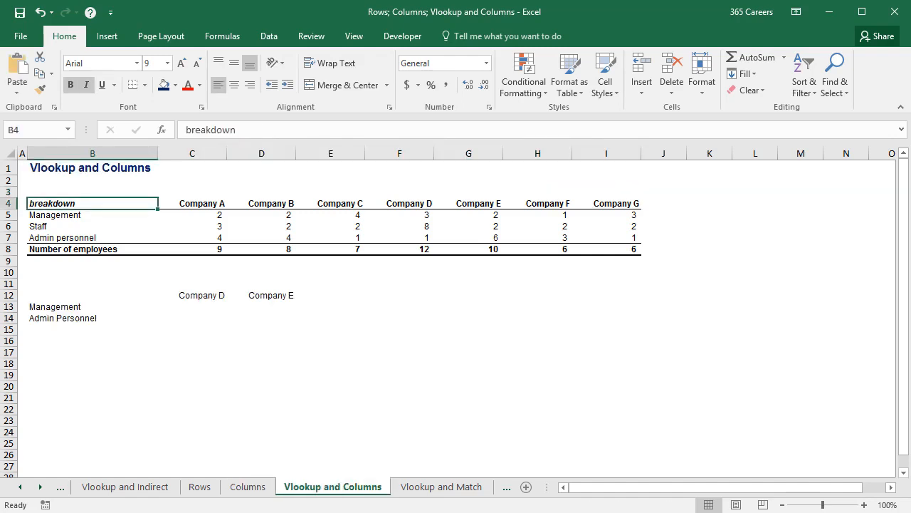
key("ctrl+Down")
key("ctrl+Down")
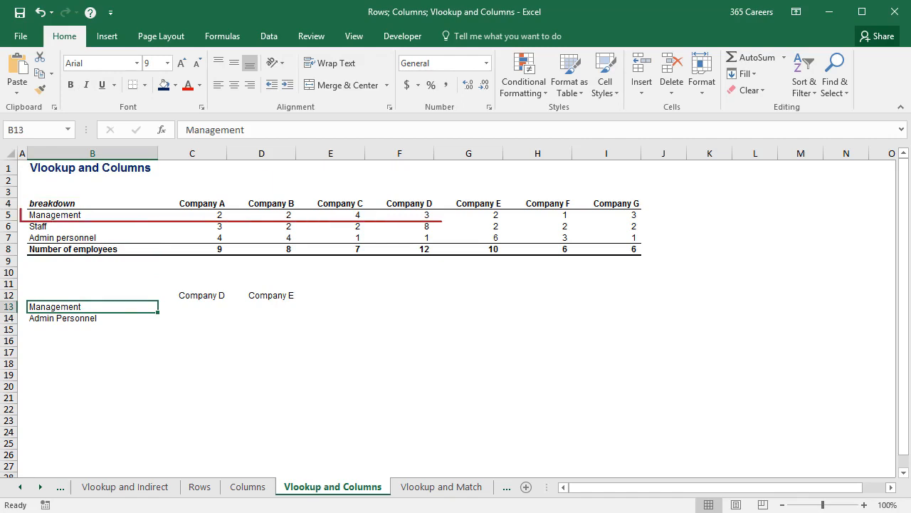
key("Right")
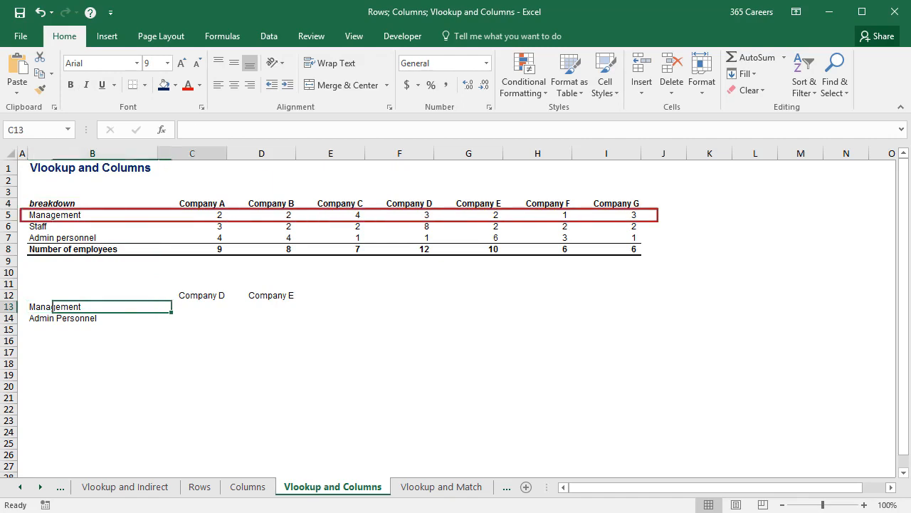
key("ctrl+v")
key("F2")
key("F2")
Step: Set the VLOOKUP table array to the whole breakdown table as the absolute range $B$4:$I$8
key("Up")
key("Up")
key("Up")
key("Up")
key("Up")
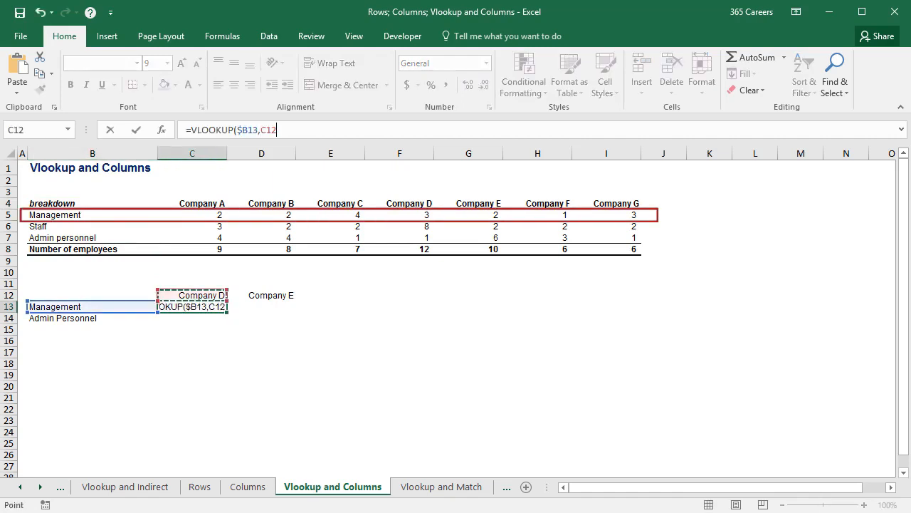
key("Left")
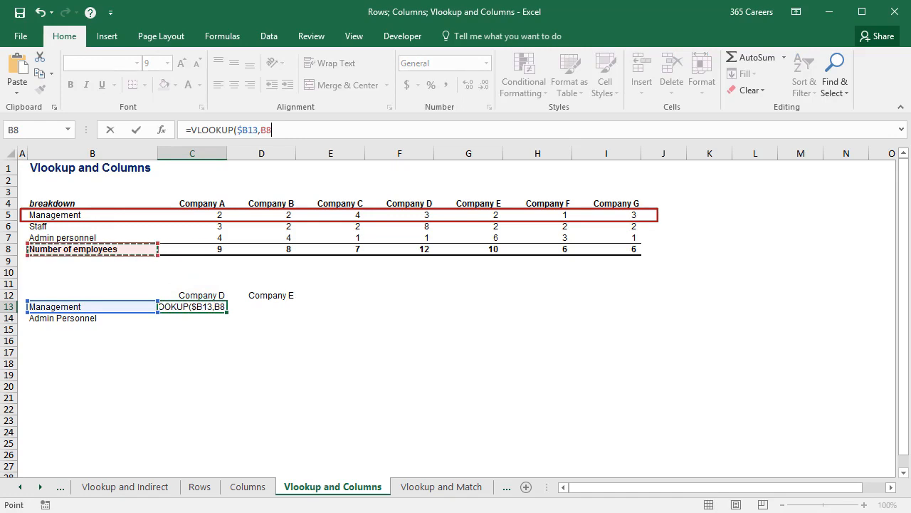
key("ctrl+shift+Right")
key("ctrl+shift+Up")
key("F4")
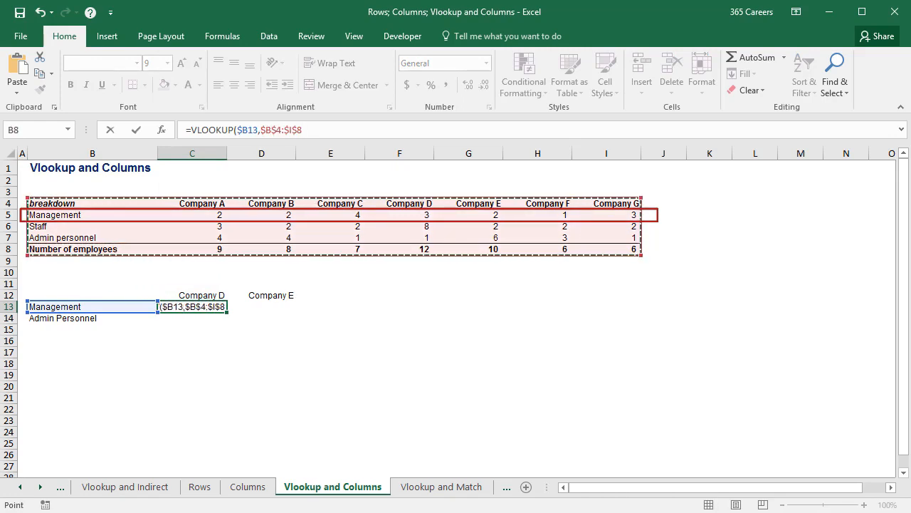
type(",")
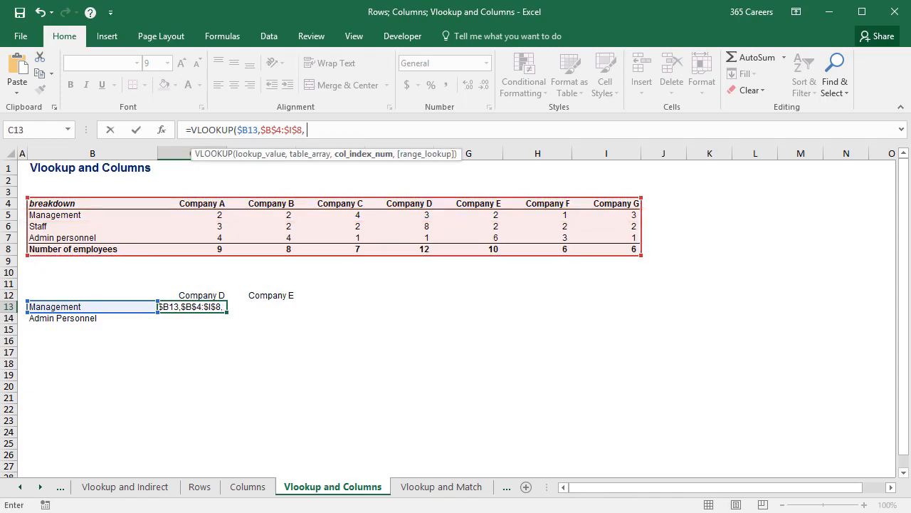
Step: Nest COLUMNS over B4:F4, from the breakdown header to Company D, as the VLOOKUP column index
type(" colum")
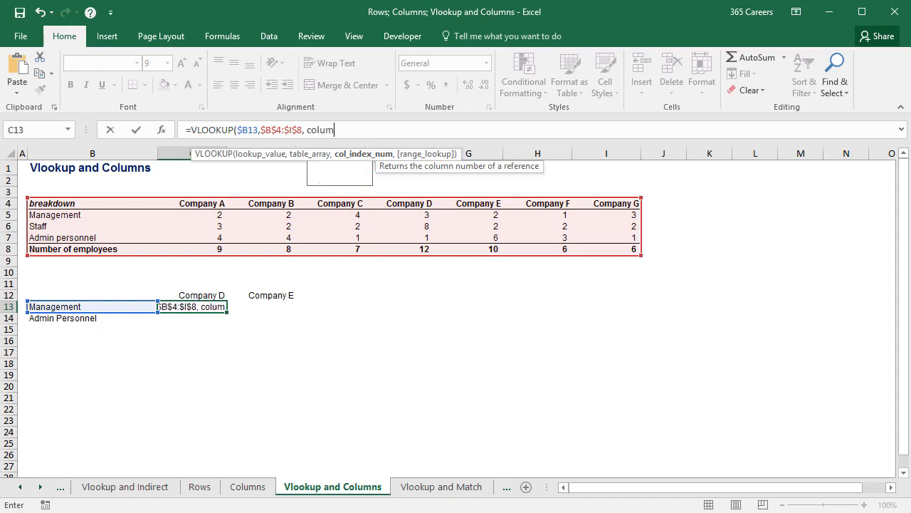
type("ns")
key("Tab")
key("Up")
key("Up")
key("Up")
key("Up")
key("Up")
key("Up")
key("Up")
key("Up")
key("Up")
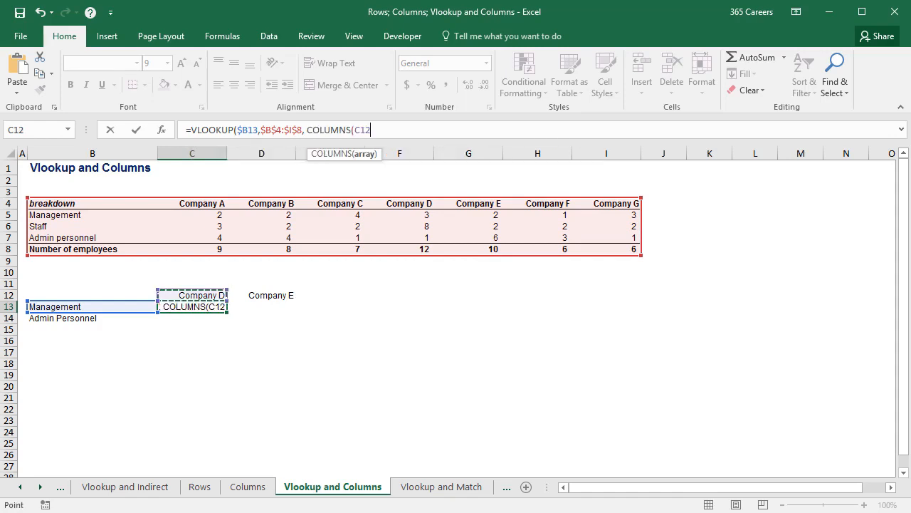
key("Left")
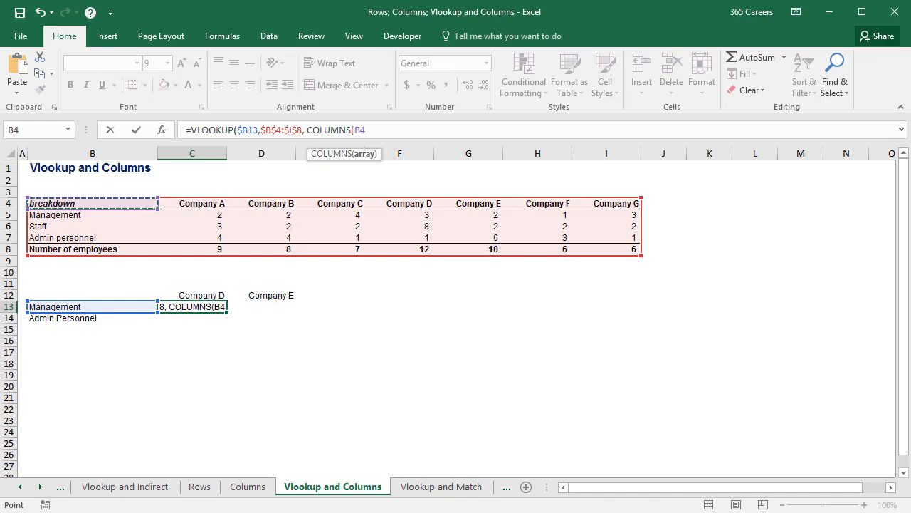
left_click_drag(93, 203, 425, 207)
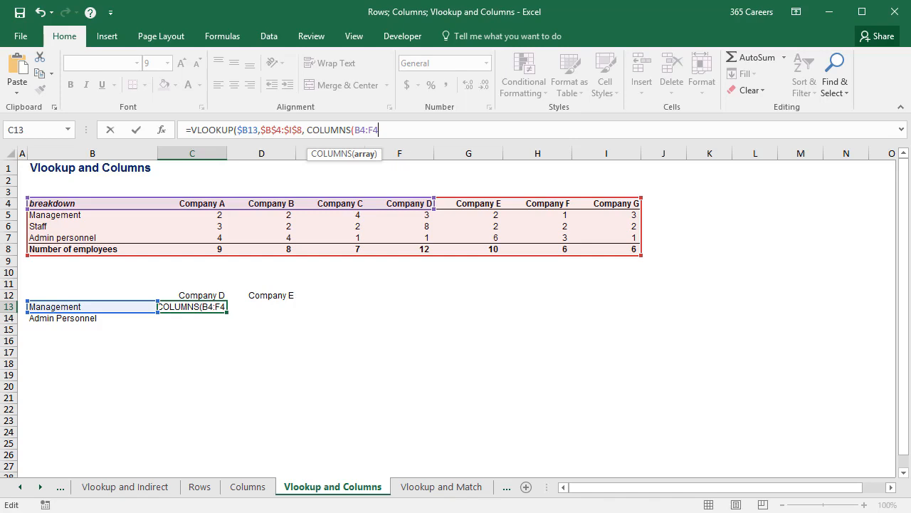
Step: Anchor the column of the first reference inside COLUMNS so the range reads $B4:F4
key("Left")
key("Left")
key("Left")
key("F4")
key("F4")
key("F4")
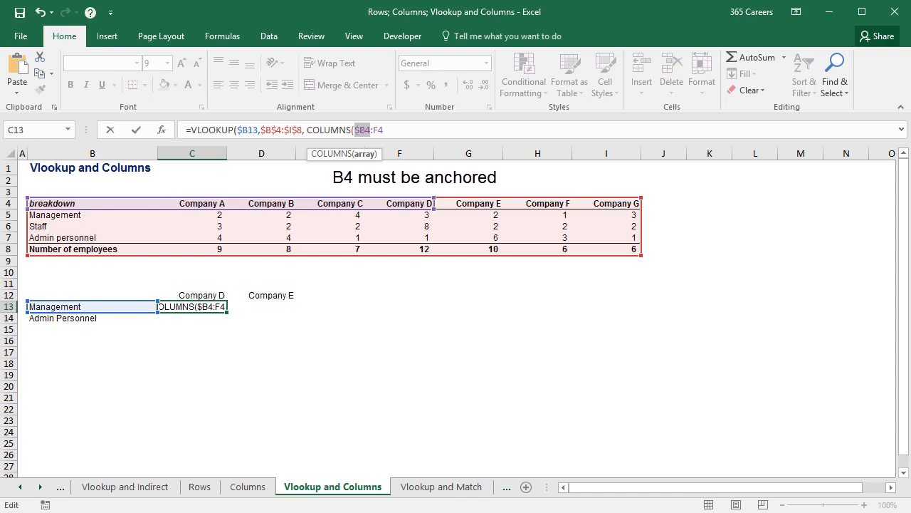
key("Right")
key("Right")
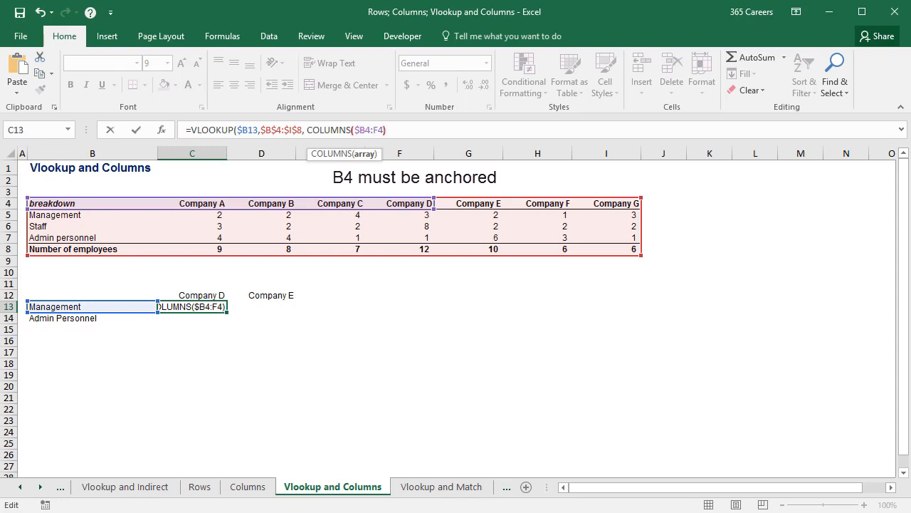
Step: Complete the C13 VLOOKUP with FALSE for an exact match and enter the formula
type("), ")
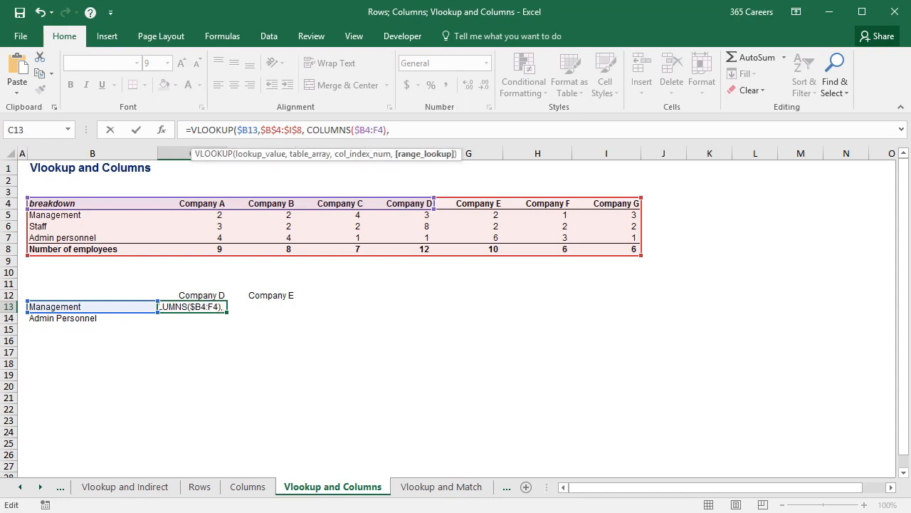
type("fals")
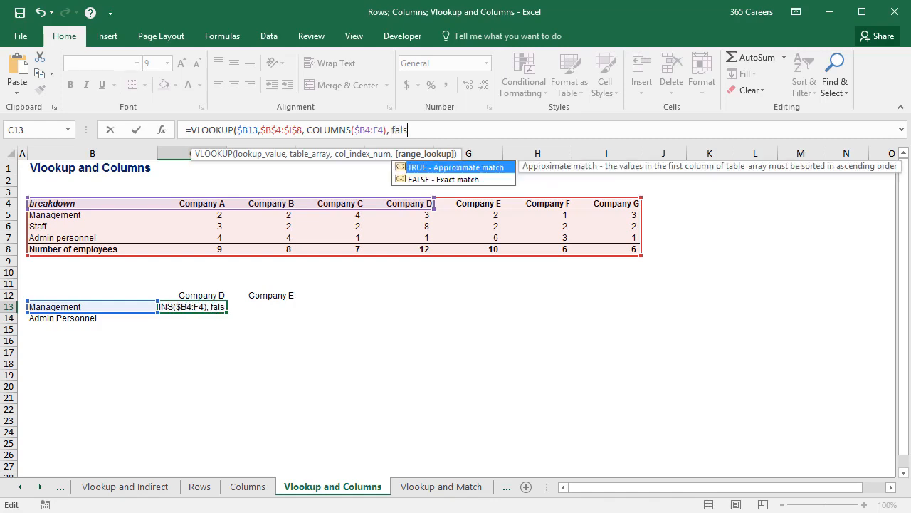
key("Down")
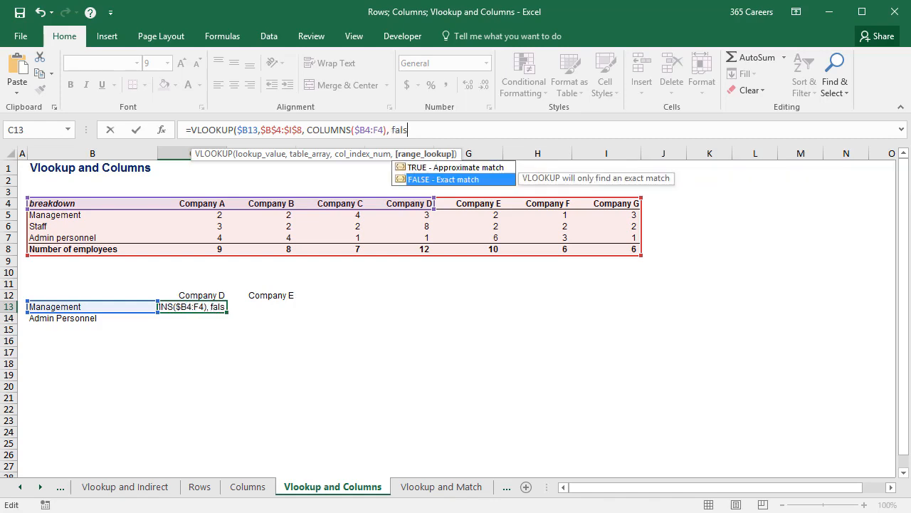
key("Tab")
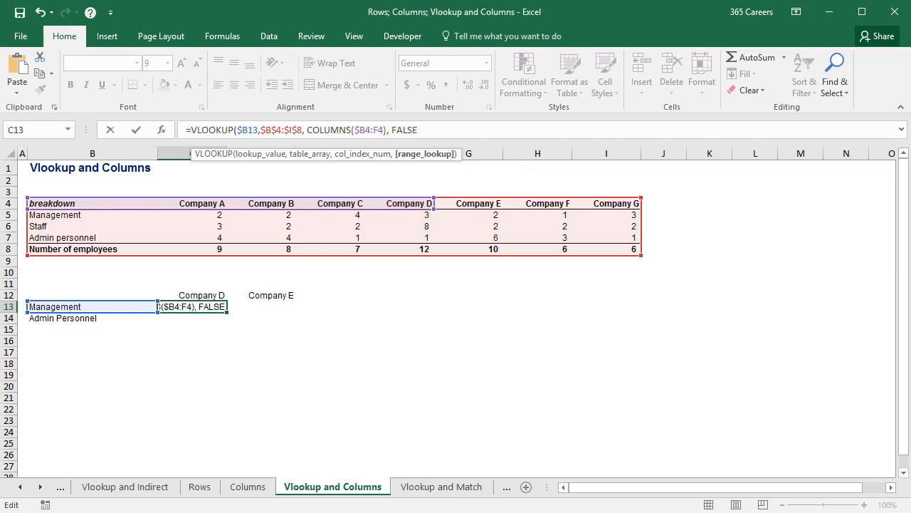
type(")")
key("Return")
key("Up")
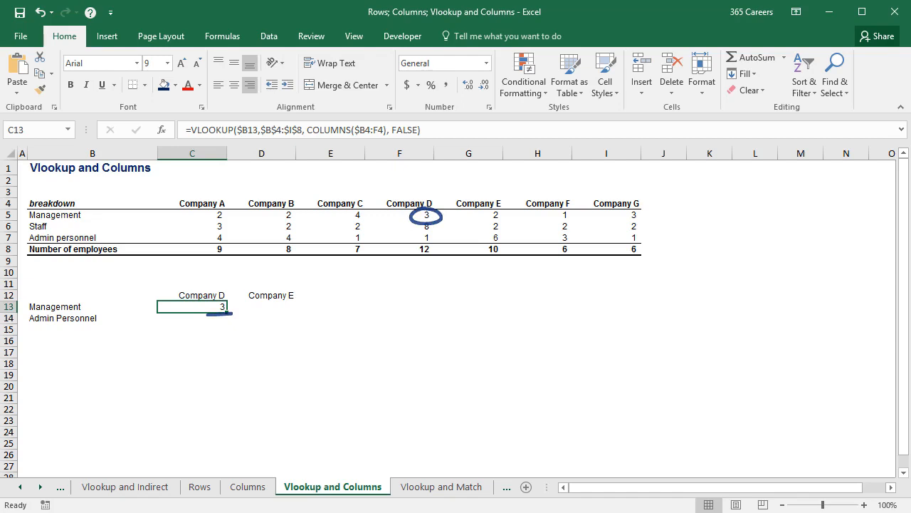
Step: Evaluate only the COLUMNS($B4:F4) argument within the C13 formula and leave the cell without keeping the edit
key("F2")
key("Left")
key("Left")
key("Left")
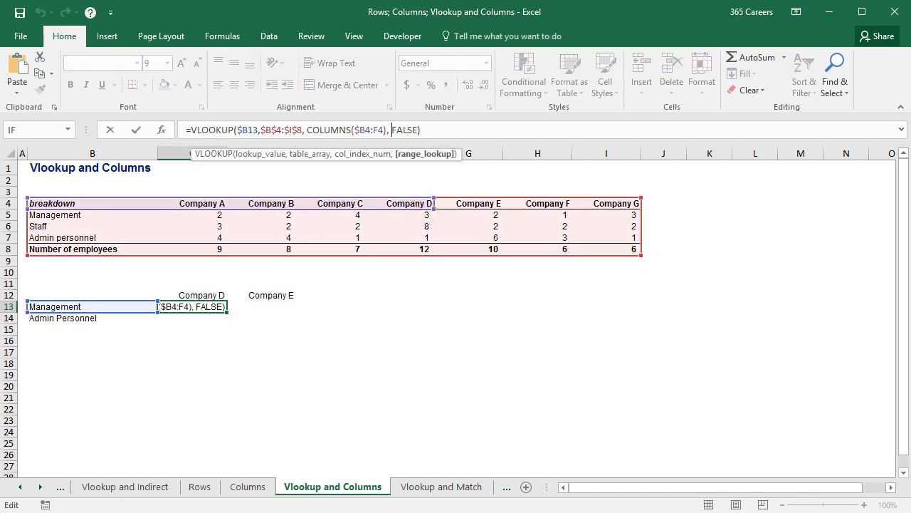
key("Left")
key("Left")
key("Left")
key("Left")
key("Left")
key("Left")
key("shift+Left")
key("shift+Left")
key("shift+Left")
key("shift+Left")
key("shift+Left")
key("shift+Left")
key("shift+Left")
key("shift+Left")
key("shift+Left")
key("shift+Left")
key("shift+Left")
key("shift+Left")
key("shift+Left")
key("shift+Left")
key("shift+Left")
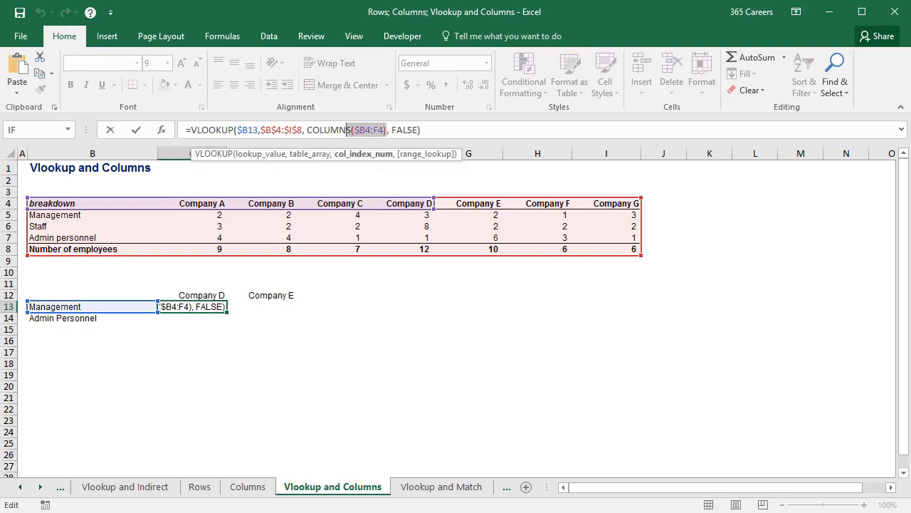
type("5")
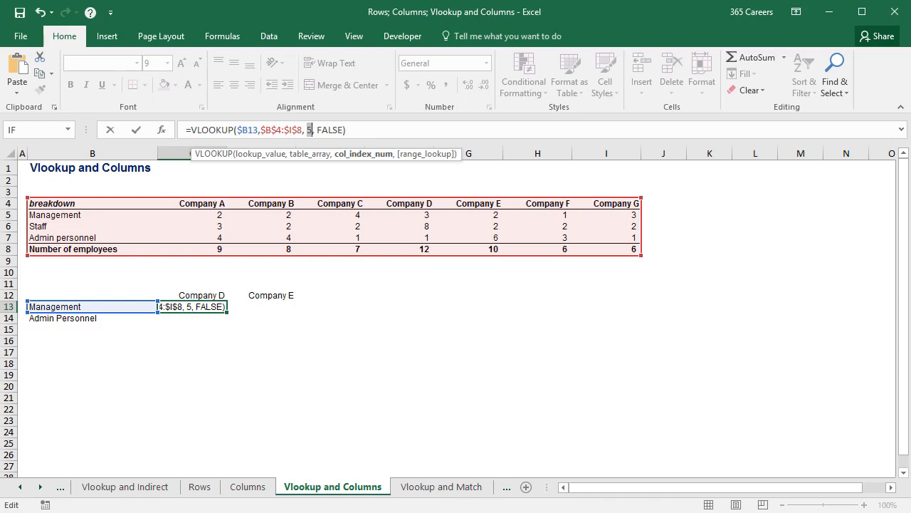
key("Escape")
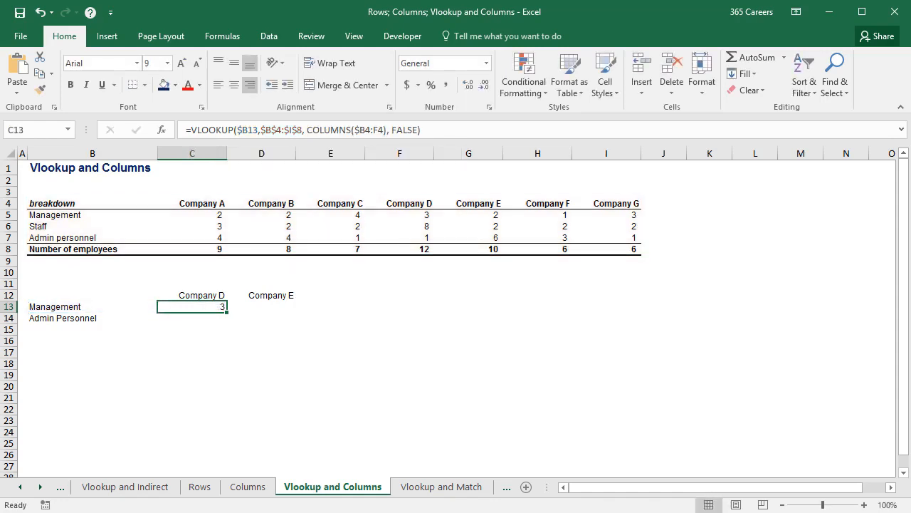
Step: Copy the VLOOKUP formula from C13 to D13 for Company E's Management row
key("ctrl+c")
key("shift+Right")
key("Return")
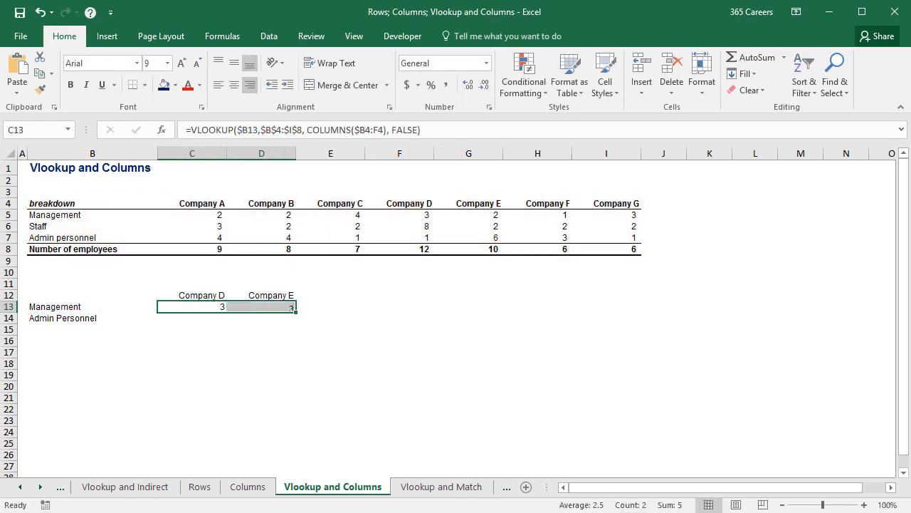
Step: Evaluate only the COLUMNS($B4:G4) argument within the D13 formula and leave the cell without keeping the edit
key("Tab")
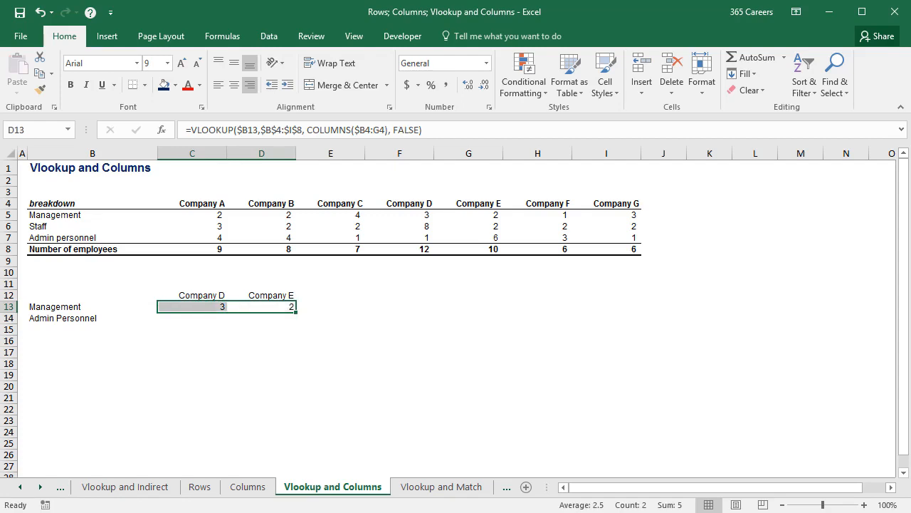
key("F2")
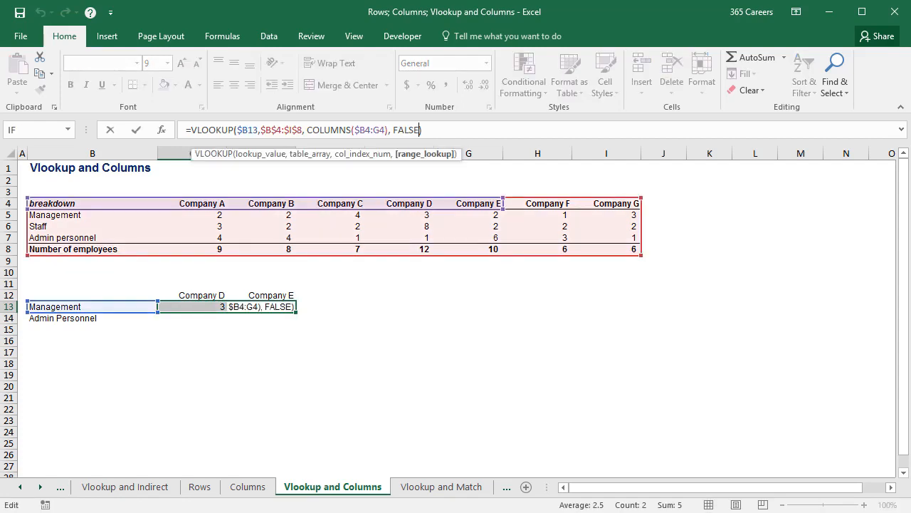
key("Left")
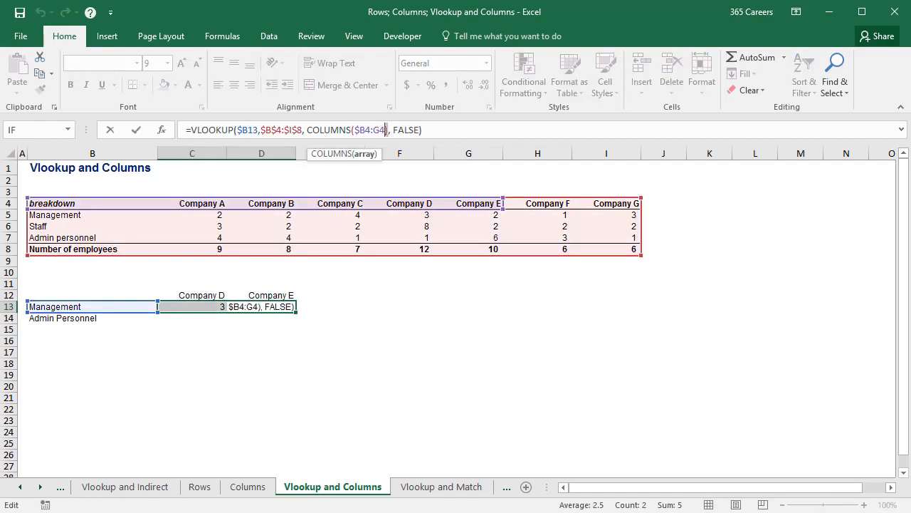
key("shift+Left")
key("shift+Left")
key("shift+Left")
key("shift+Left")
key("shift+Left")
key("shift+Left")
key("shift+Left")
key("shift+Left")
key("shift+Left")
key("shift+Left")
key("shift+Left")
key("shift+Left")
key("shift+Left")
key("shift+Left")
key("shift+Left")
key("F9")
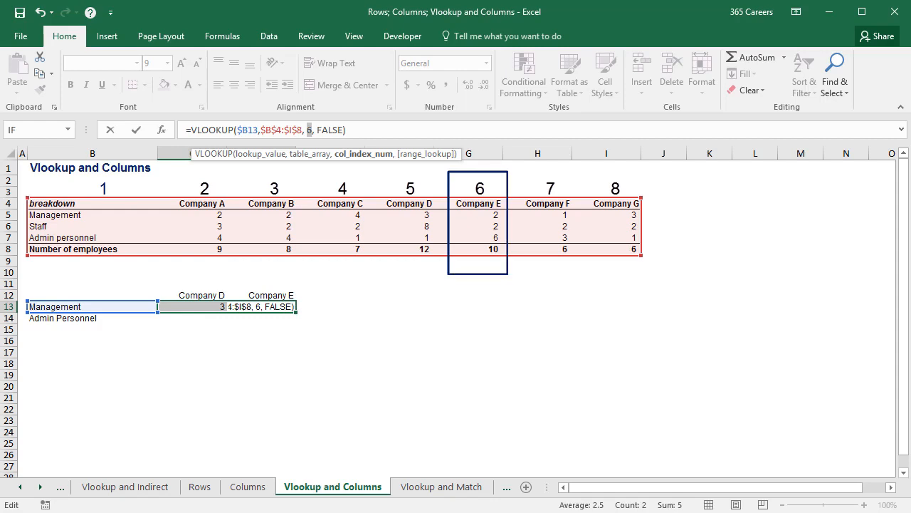
key("Escape")
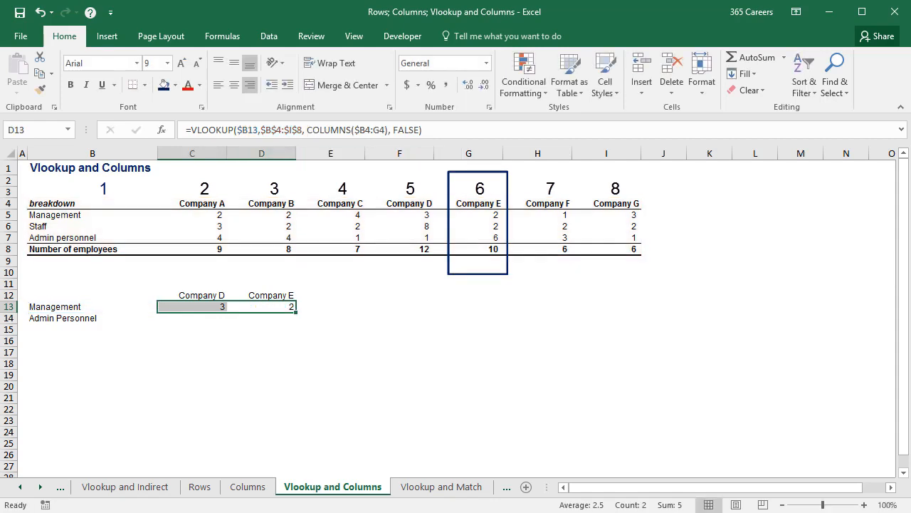
Step: Copy the VLOOKUP formulas in C13:D13 down to the Admin Personnel row for Company D and Company E
key("Down")
key("Up")
key("shift+Left")
key("ctrl+c")
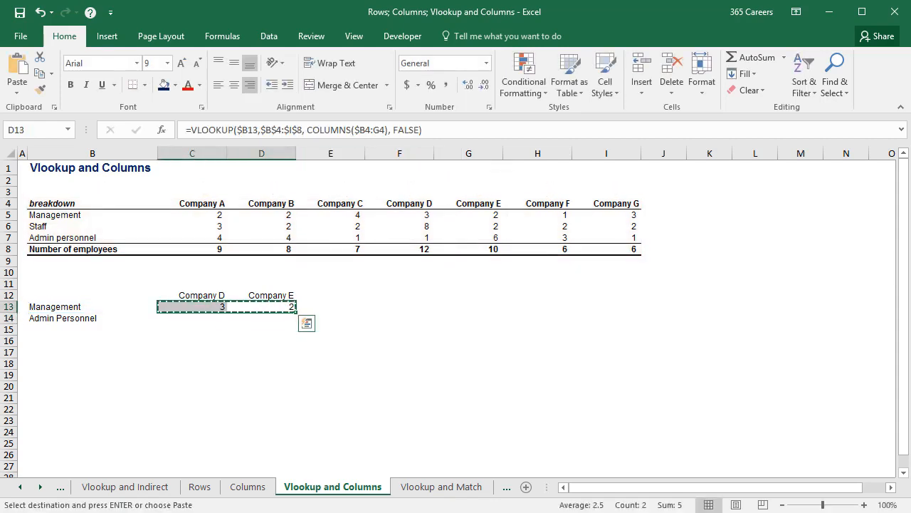
key("shift+Down")
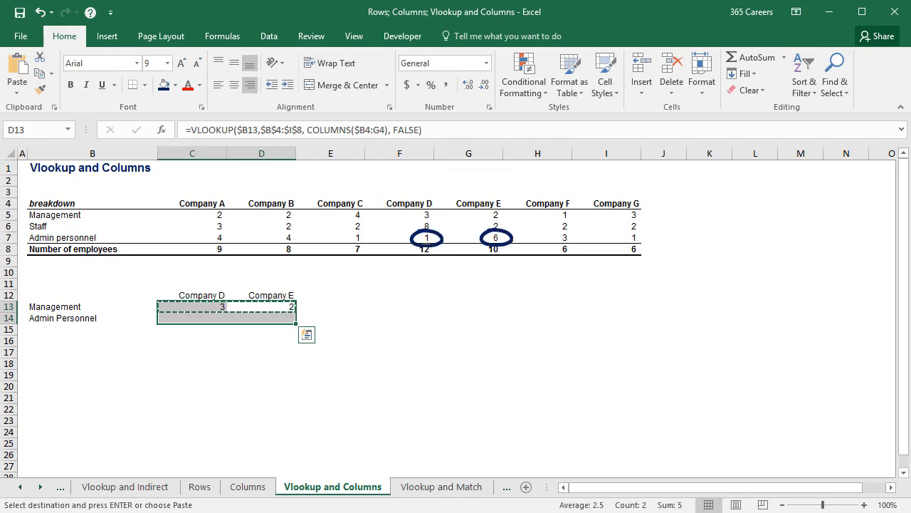
key("ctrl+v")
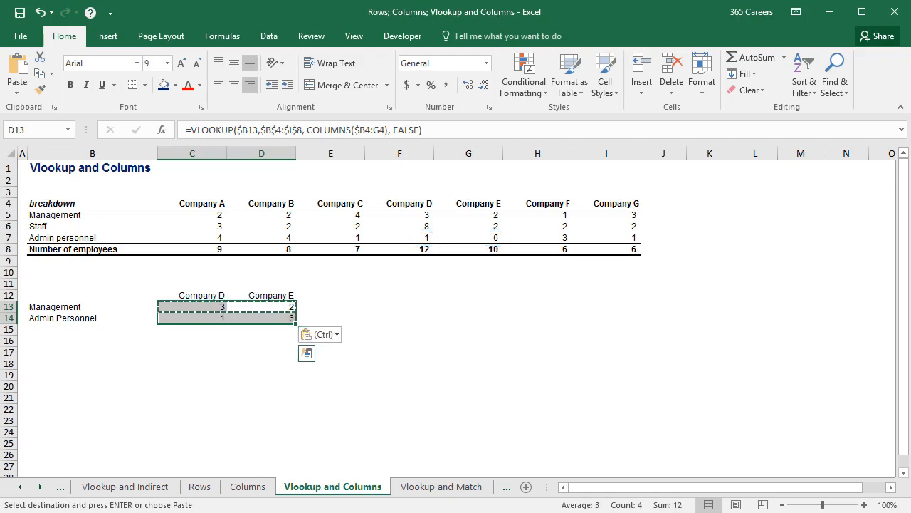
key("Return")
key("Return")
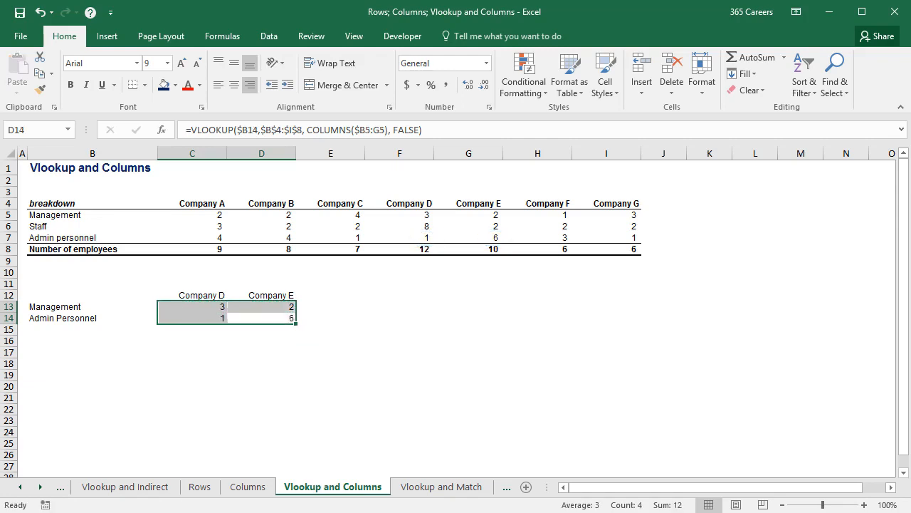